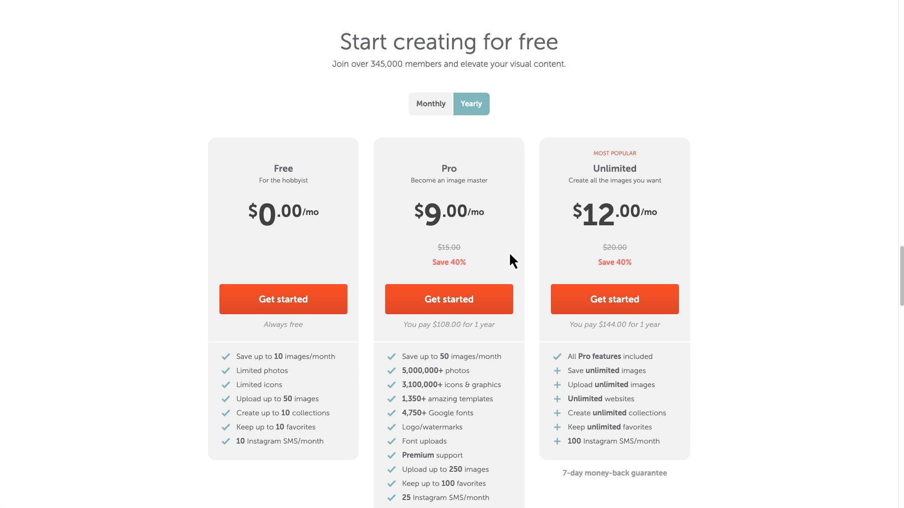
Step: Show the monthly plan prices and look through the design tools on the Namecheap Visual page down to Stencil
{"action": "left_click", "coordinate": [440, 112]}
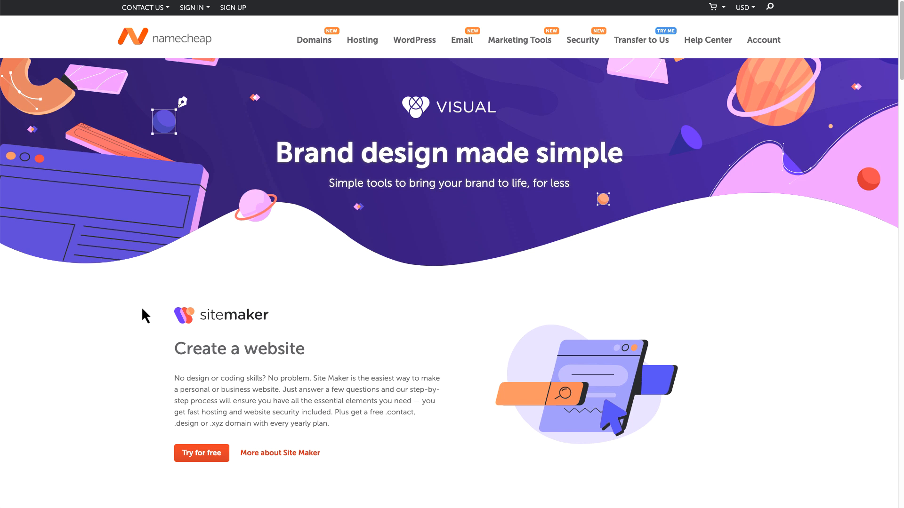
{"action": "scroll", "coordinate": [142, 311], "scroll_direction": "down", "scroll_amount": 3}
{"action": "scroll", "coordinate": [140, 312], "scroll_direction": "down", "scroll_amount": 3}
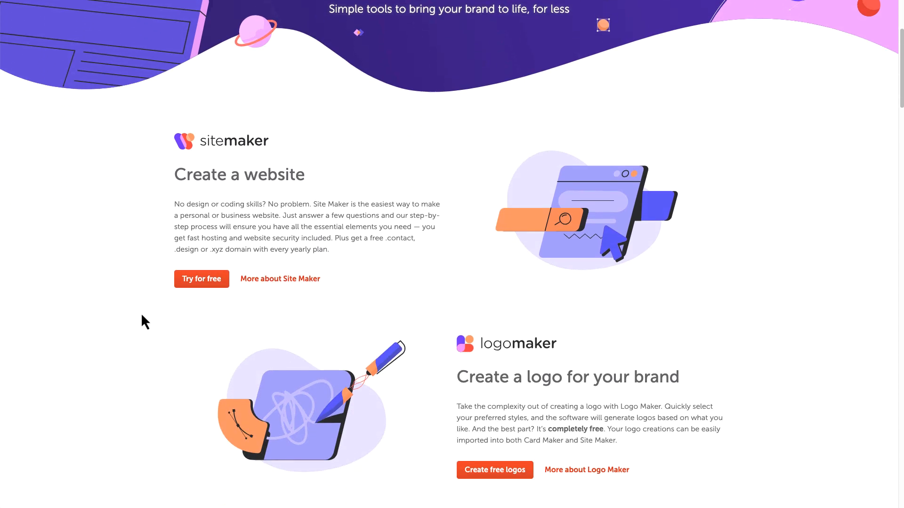
{"action": "scroll", "coordinate": [141, 315], "scroll_direction": "down", "scroll_amount": 3}
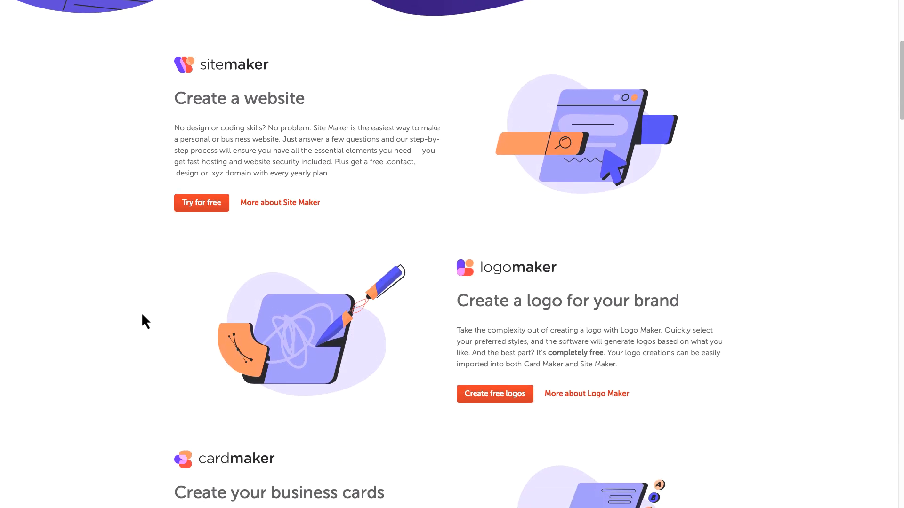
{"action": "scroll", "coordinate": [142, 316], "scroll_direction": "down", "scroll_amount": 3}
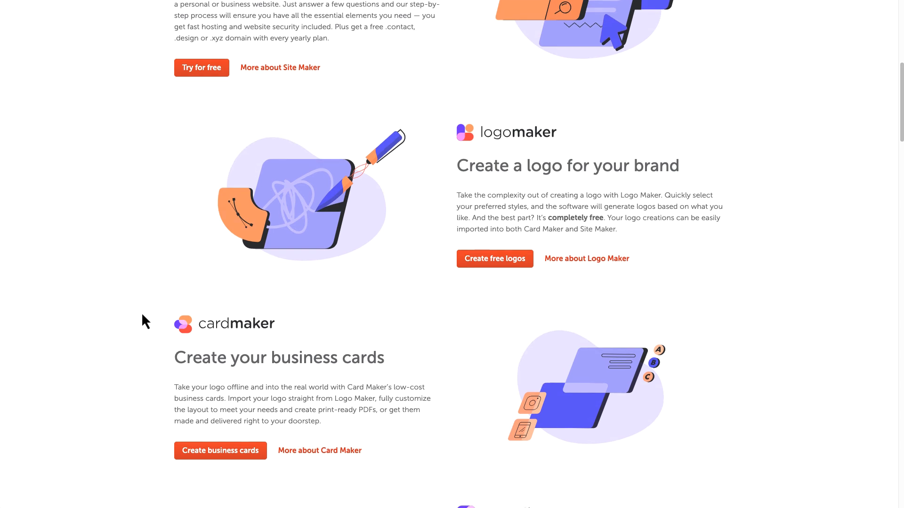
{"action": "scroll", "coordinate": [142, 316], "scroll_direction": "down", "scroll_amount": 3}
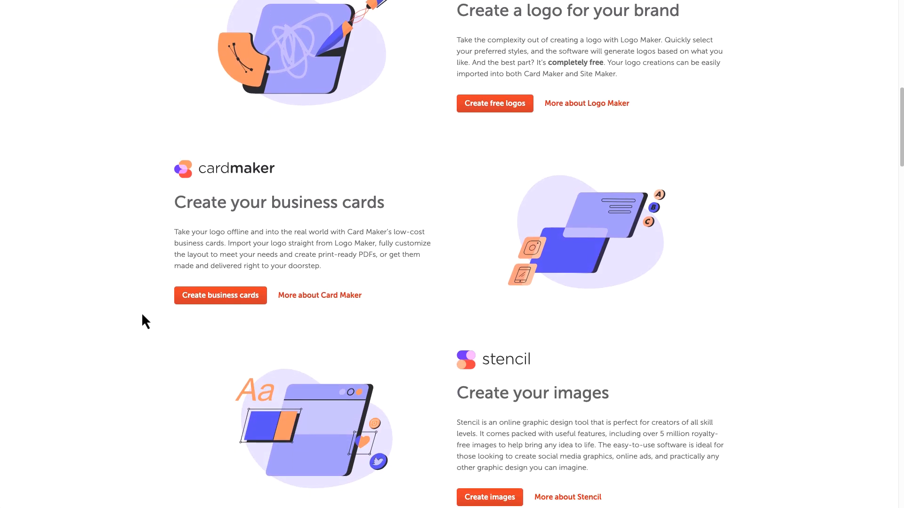
{"action": "scroll", "coordinate": [143, 316], "scroll_direction": "down", "scroll_amount": 4}
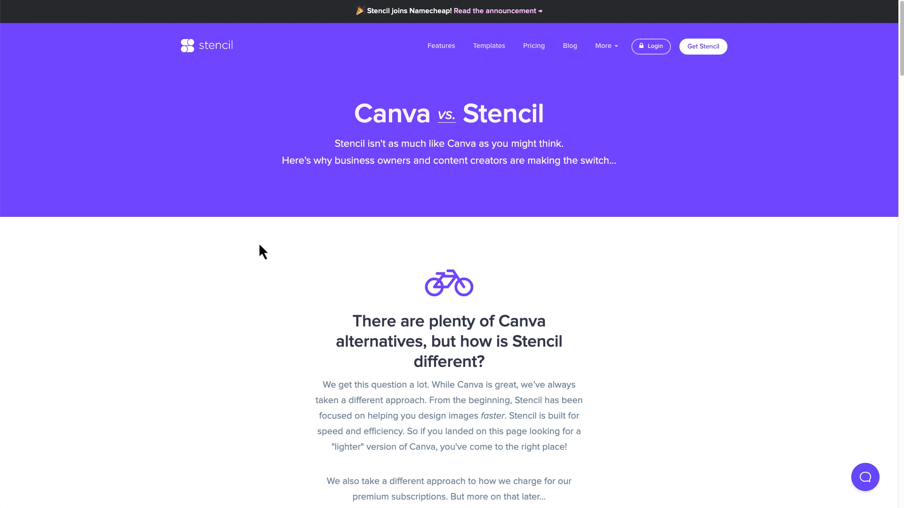
Step: Read through the Canva vs. Stencil comparison page, covering speed, social sharing, assets and support
{"action": "scroll", "coordinate": [262, 264], "scroll_direction": "down", "scroll_amount": 3}
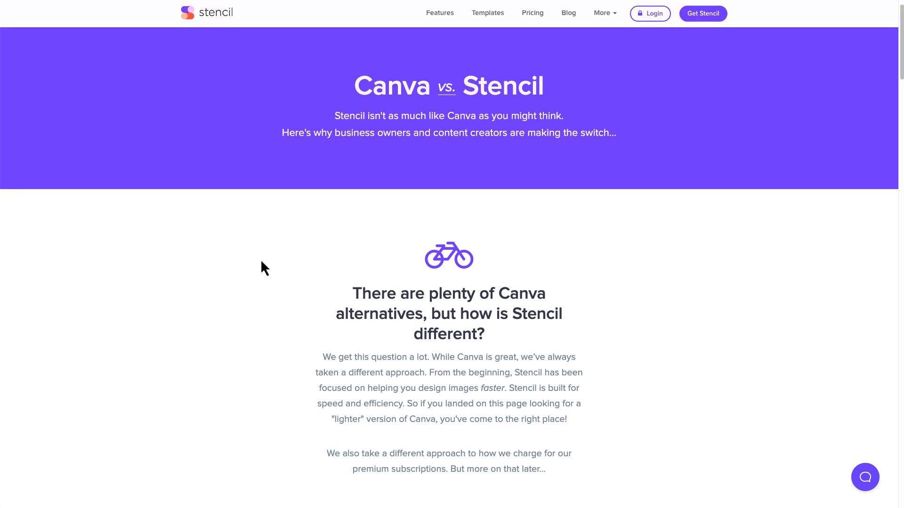
{"action": "scroll", "coordinate": [262, 263], "scroll_direction": "down", "scroll_amount": 7}
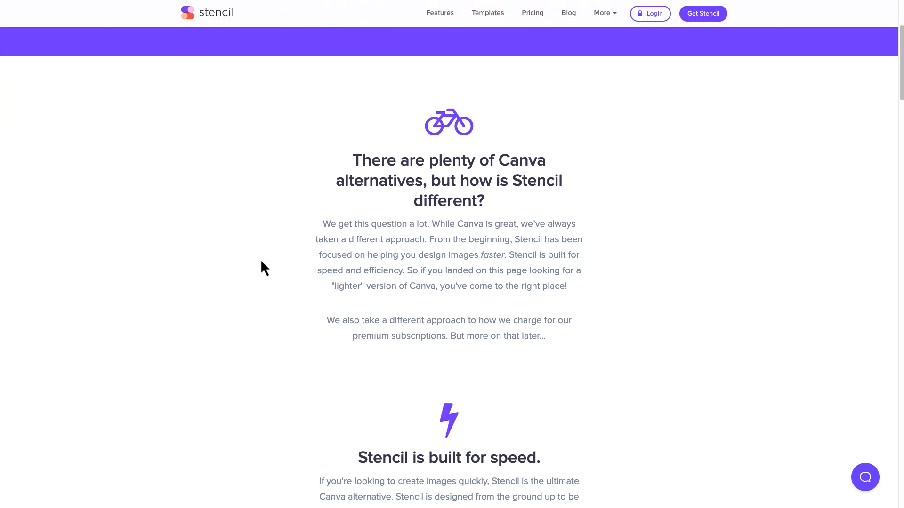
{"action": "scroll", "coordinate": [261, 262], "scroll_direction": "down", "scroll_amount": 6}
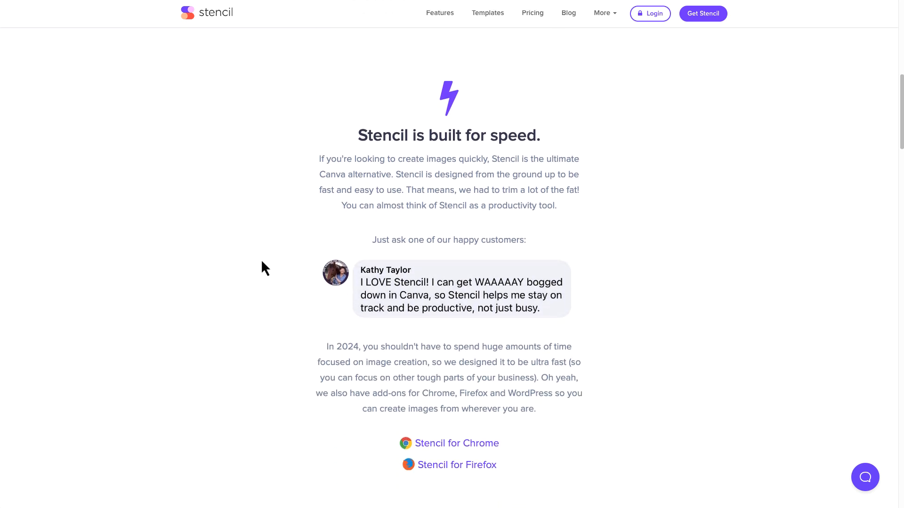
{"action": "scroll", "coordinate": [261, 259], "scroll_direction": "down", "scroll_amount": 5}
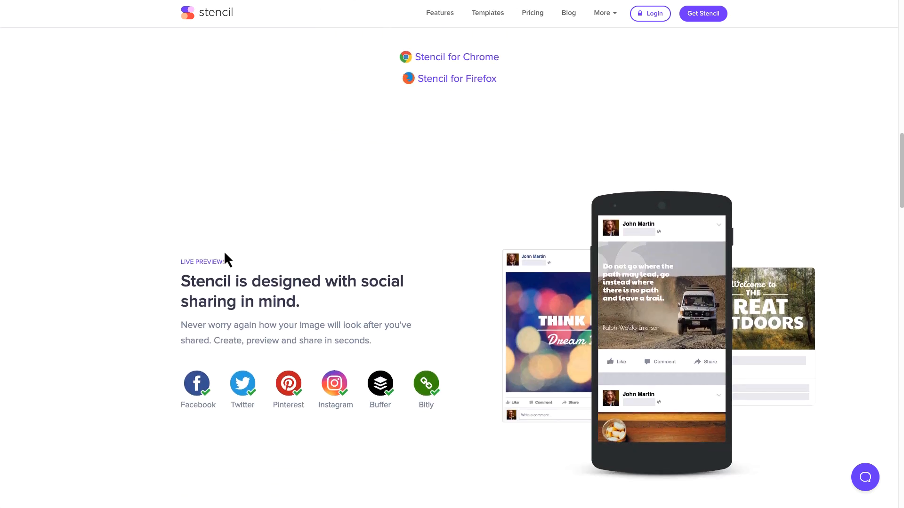
{"action": "scroll", "coordinate": [161, 249], "scroll_direction": "down", "scroll_amount": 1}
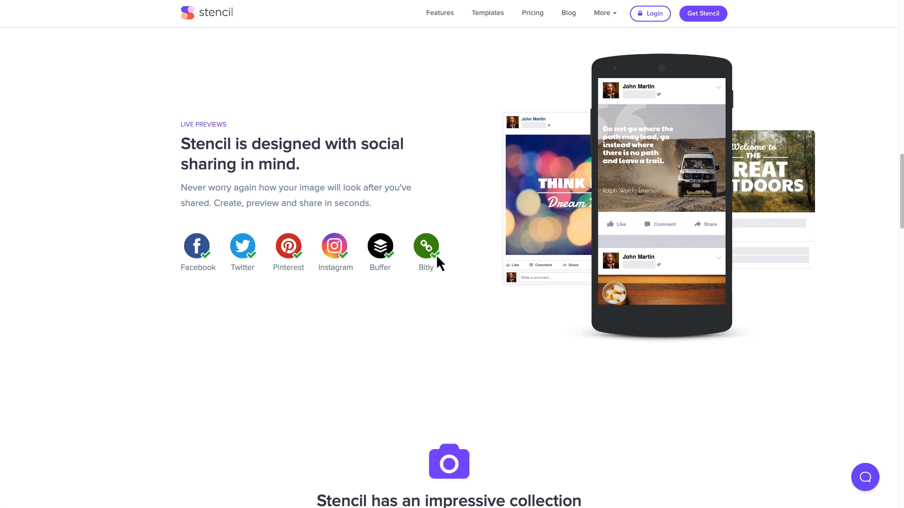
{"action": "scroll", "coordinate": [240, 290], "scroll_direction": "down", "scroll_amount": 6}
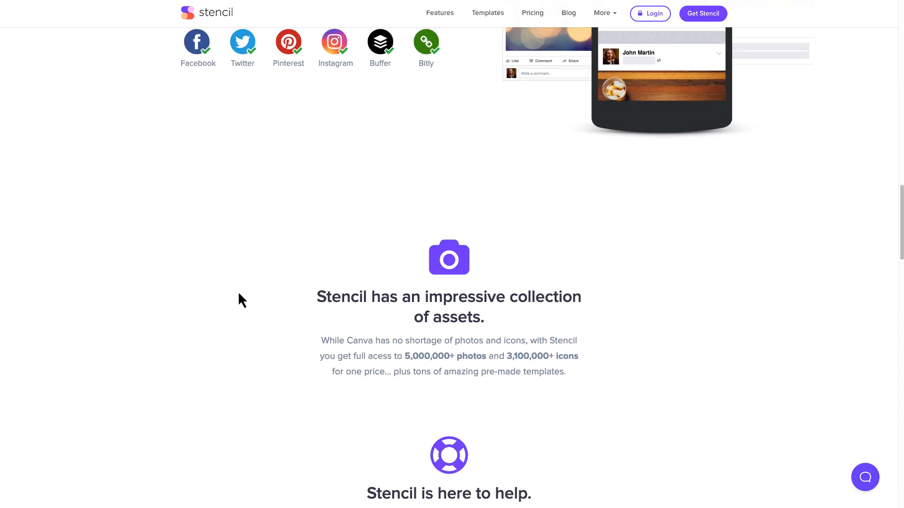
{"action": "scroll", "coordinate": [241, 300], "scroll_direction": "down", "scroll_amount": 2}
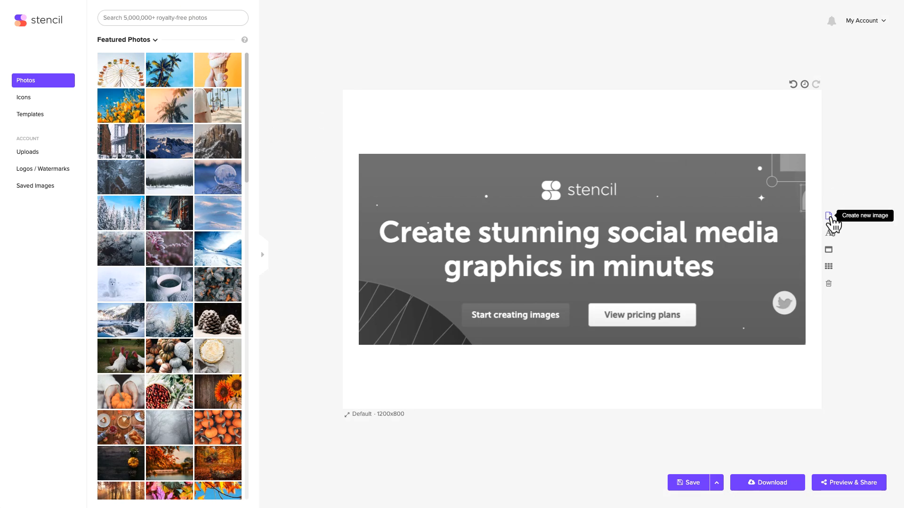
Step: Create a new blank image, browse the full list of preset canvas sizes and set the size units to centimetres
{"action": "left_click", "coordinate": [830, 217]}
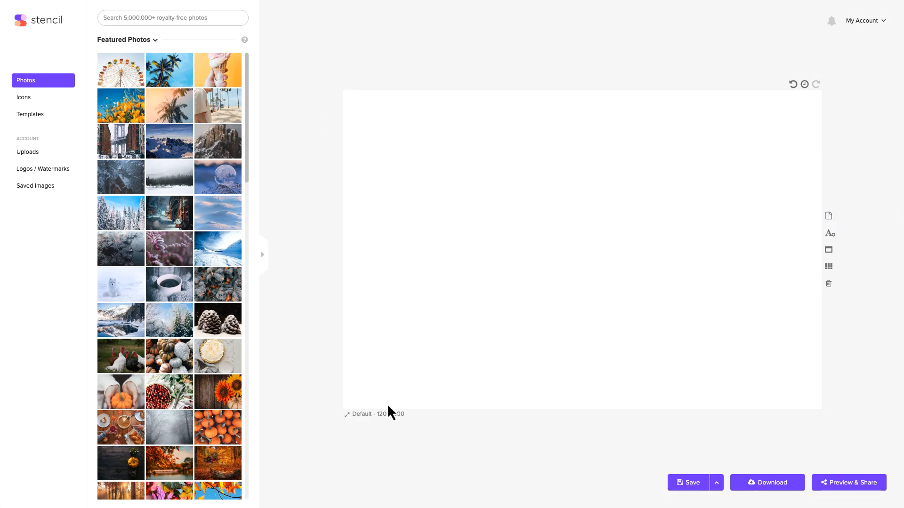
{"action": "left_click", "coordinate": [368, 416]}
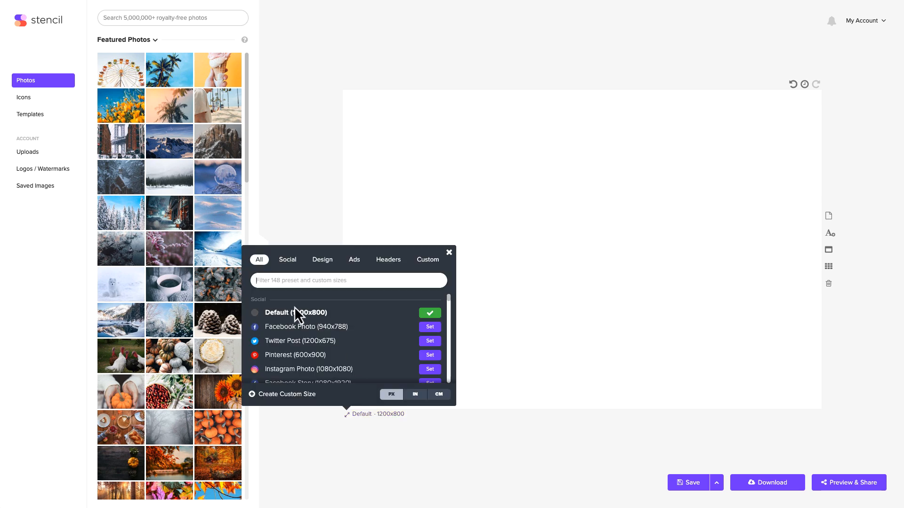
{"action": "scroll", "coordinate": [330, 339], "scroll_direction": "down", "scroll_amount": 3}
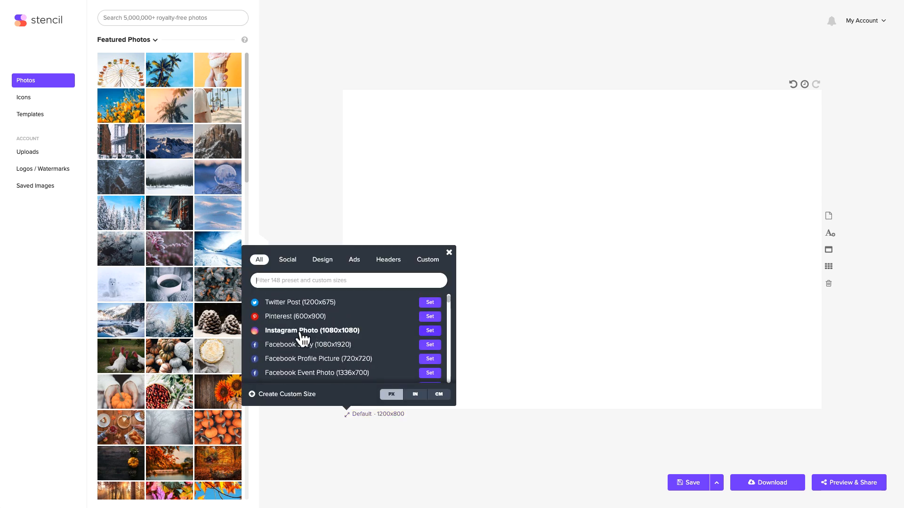
{"action": "scroll", "coordinate": [304, 335], "scroll_direction": "down", "scroll_amount": 2}
{"action": "scroll", "coordinate": [304, 337], "scroll_direction": "down", "scroll_amount": 1}
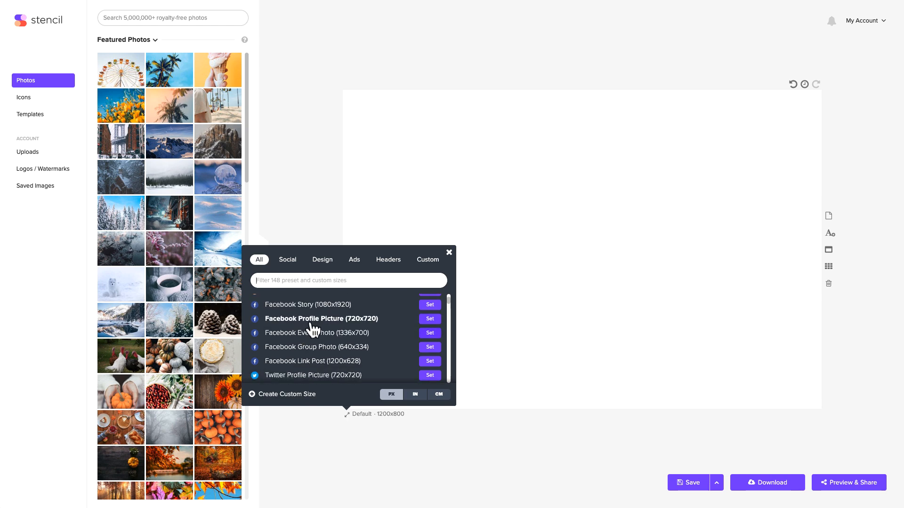
{"action": "scroll", "coordinate": [325, 338], "scroll_direction": "down", "scroll_amount": 1}
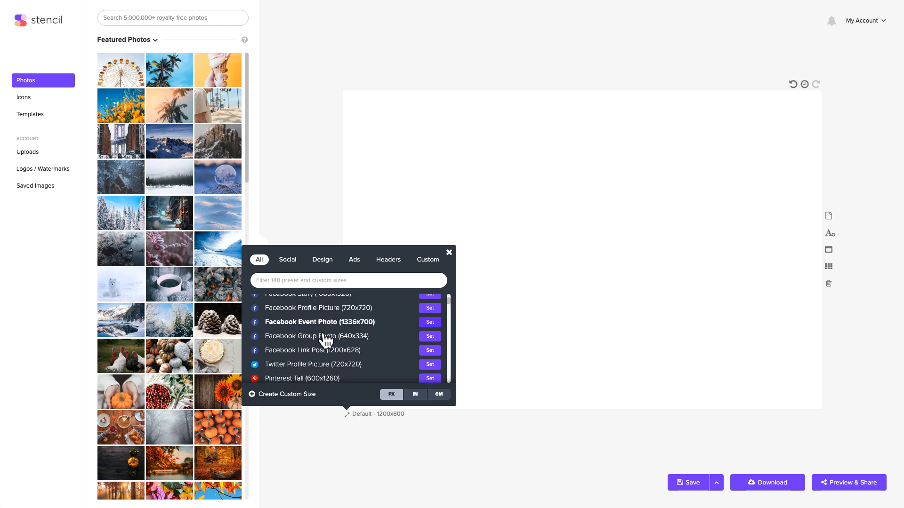
{"action": "left_click", "coordinate": [416, 397]}
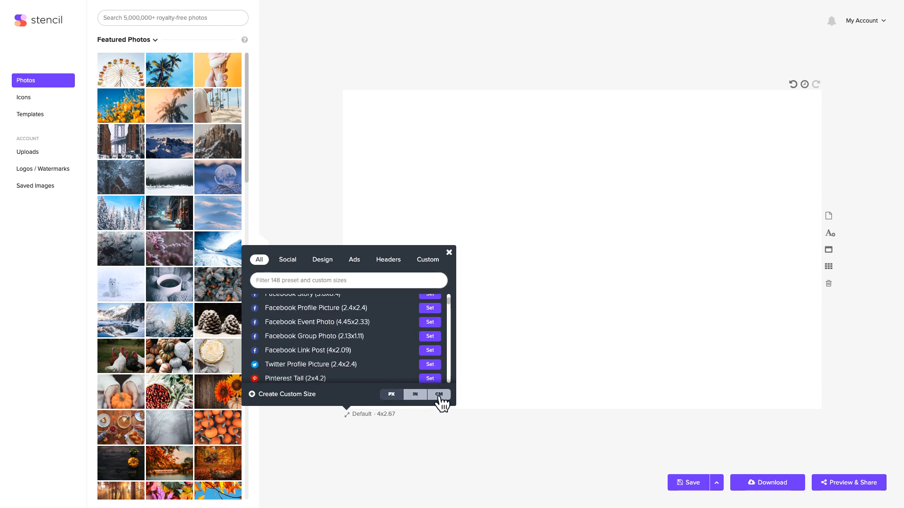
{"action": "left_click", "coordinate": [440, 398]}
Step: Examine the preset canvas sizes in the Social and Design categories
{"action": "left_click", "coordinate": [288, 263]}
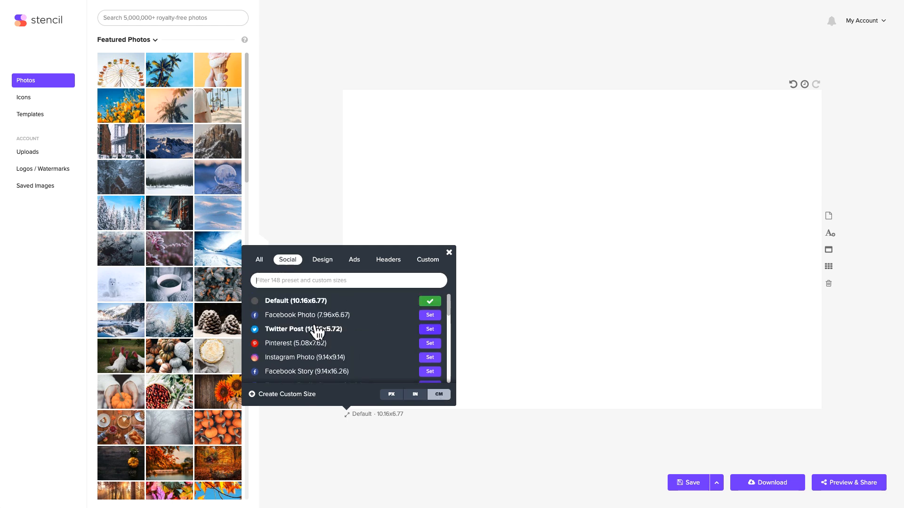
{"action": "scroll", "coordinate": [319, 333], "scroll_direction": "down", "scroll_amount": 5}
{"action": "scroll", "coordinate": [319, 333], "scroll_direction": "down", "scroll_amount": 1}
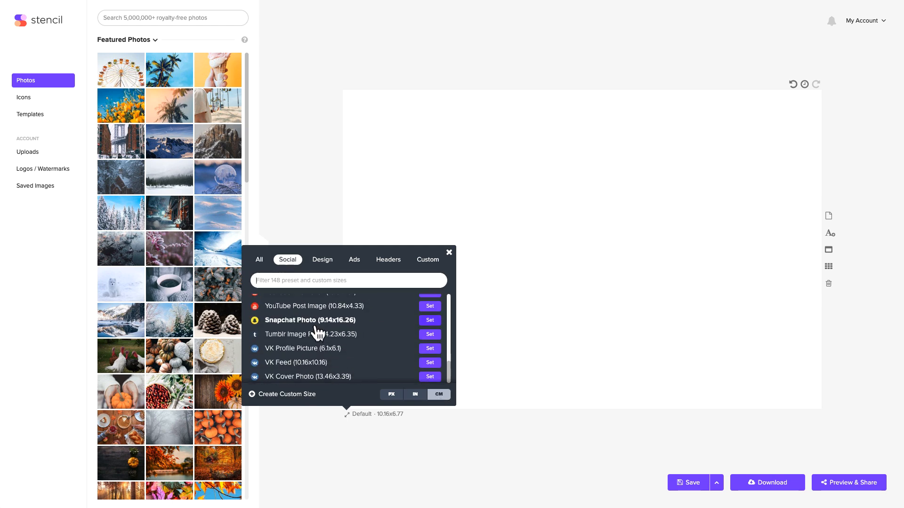
{"action": "scroll", "coordinate": [319, 333], "scroll_direction": "up", "scroll_amount": 6}
{"action": "left_click", "coordinate": [323, 260]}
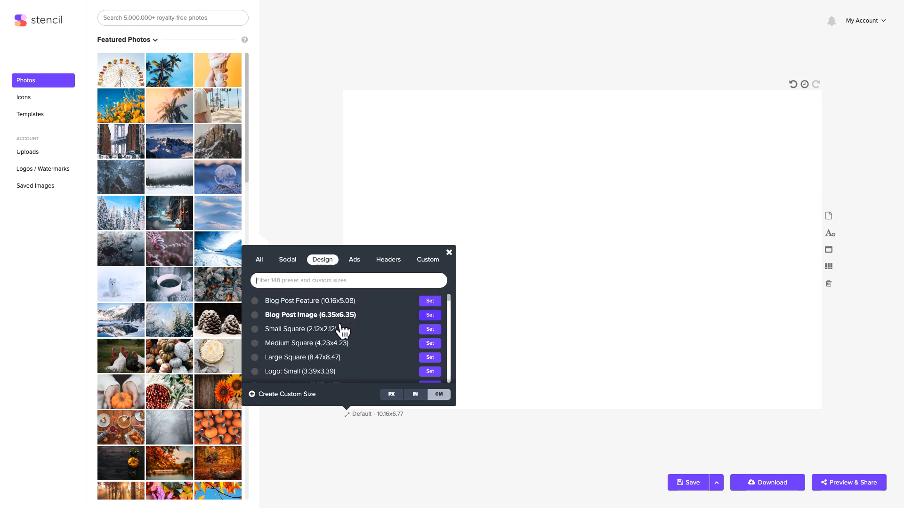
{"action": "scroll", "coordinate": [345, 344], "scroll_direction": "down", "scroll_amount": 2}
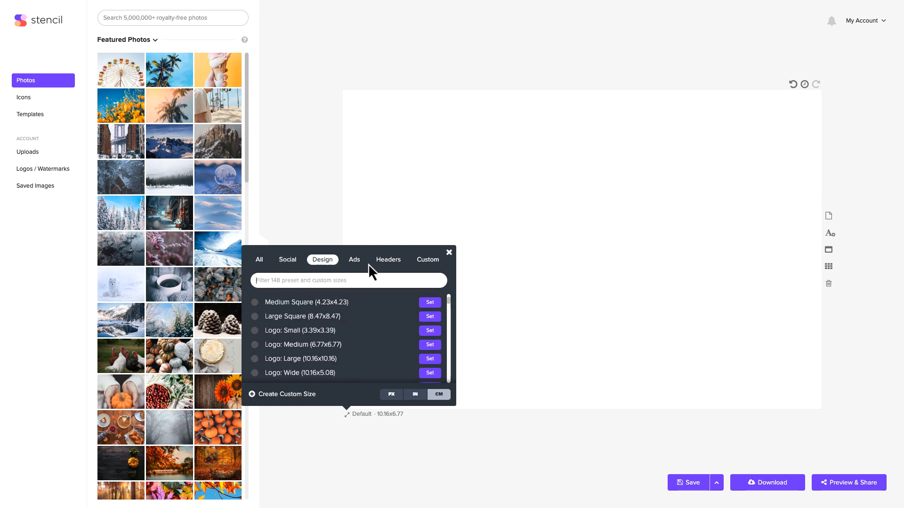
Step: Examine the preset canvas sizes in the Ads category
{"action": "left_click", "coordinate": [355, 260]}
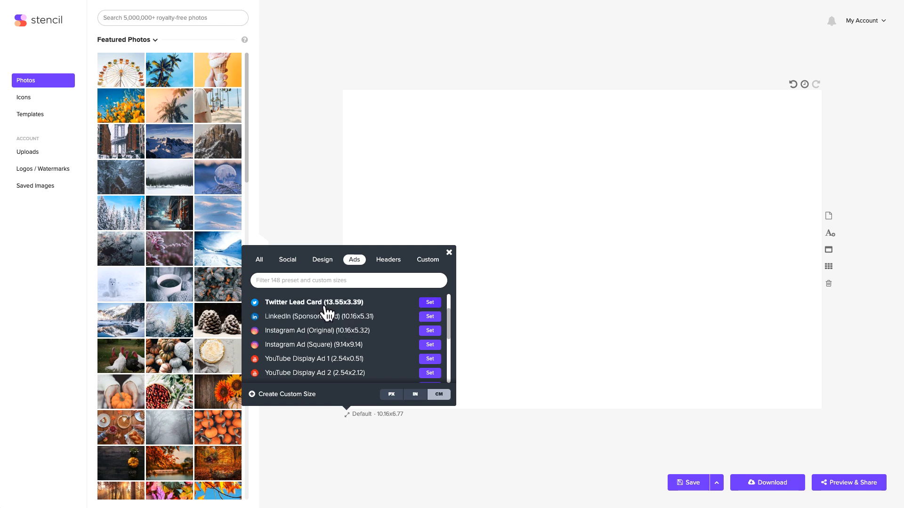
{"action": "scroll", "coordinate": [322, 348], "scroll_direction": "down", "scroll_amount": 1}
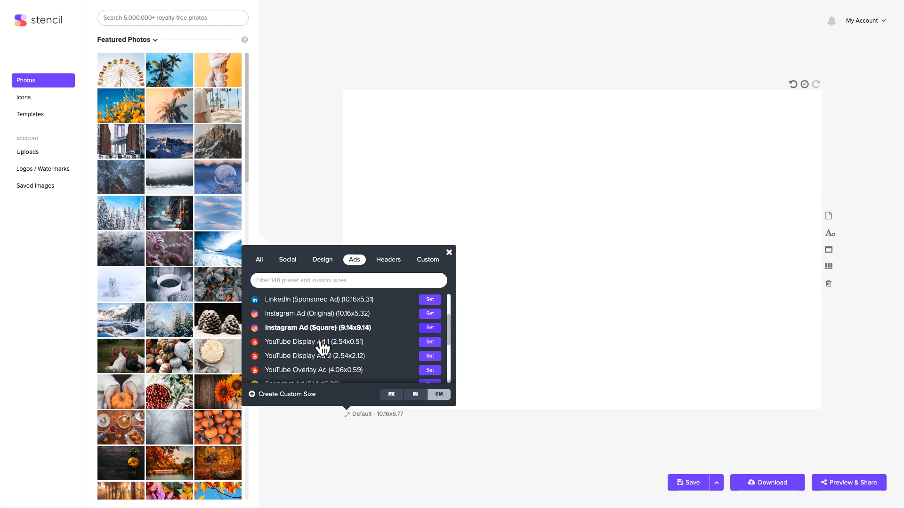
{"action": "scroll", "coordinate": [322, 348], "scroll_direction": "down", "scroll_amount": 4}
{"action": "scroll", "coordinate": [307, 334], "scroll_direction": "down", "scroll_amount": 1}
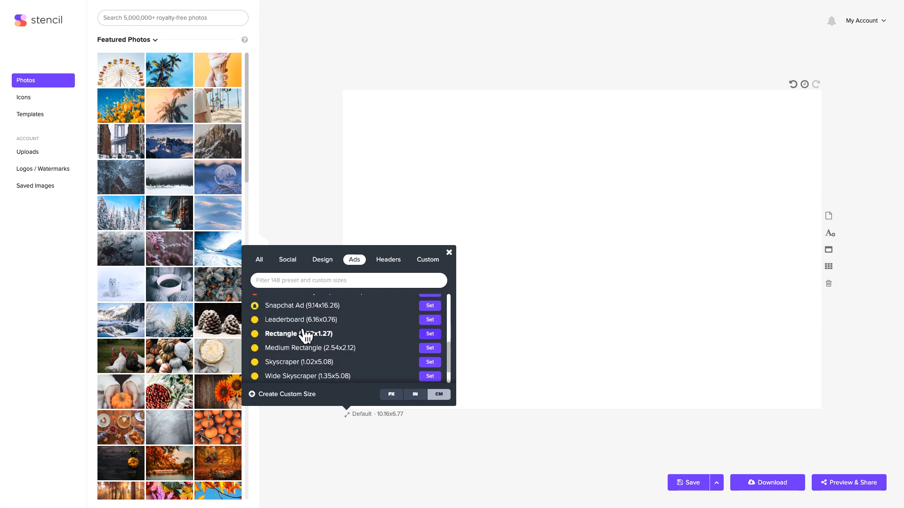
{"action": "scroll", "coordinate": [305, 336], "scroll_direction": "down", "scroll_amount": 2}
Step: Examine the Headers presets and the saved Custom sizes, and close the canvas size chooser without picking one
{"action": "left_click", "coordinate": [388, 261]}
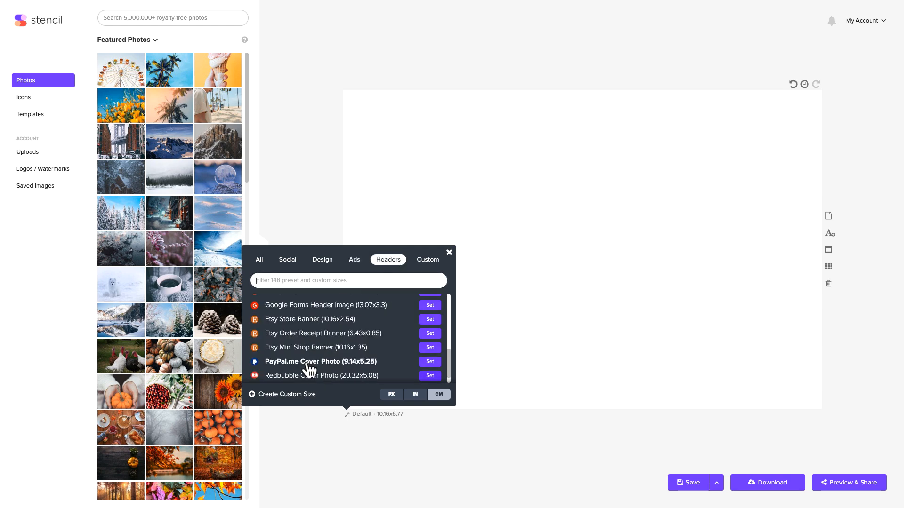
{"action": "scroll", "coordinate": [309, 367], "scroll_direction": "up", "scroll_amount": 5}
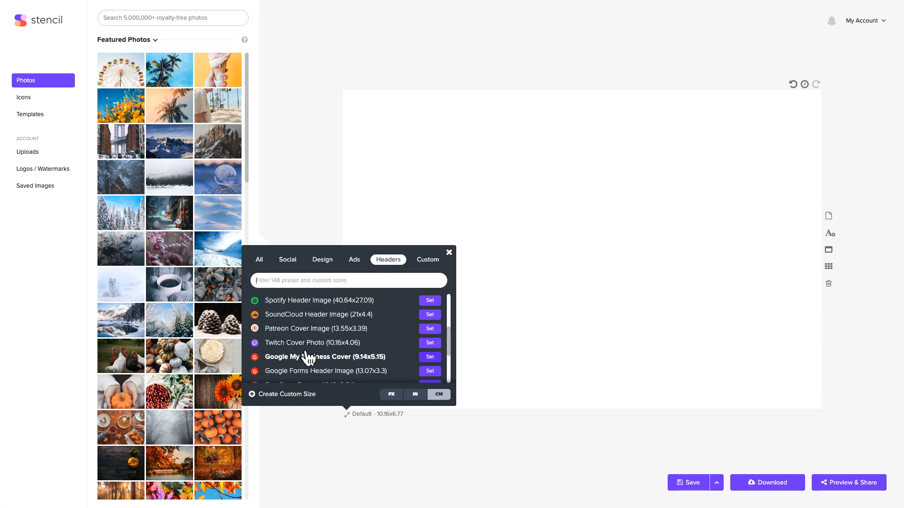
{"action": "scroll", "coordinate": [306, 353], "scroll_direction": "up", "scroll_amount": 3}
{"action": "scroll", "coordinate": [303, 346], "scroll_direction": "down", "scroll_amount": 2}
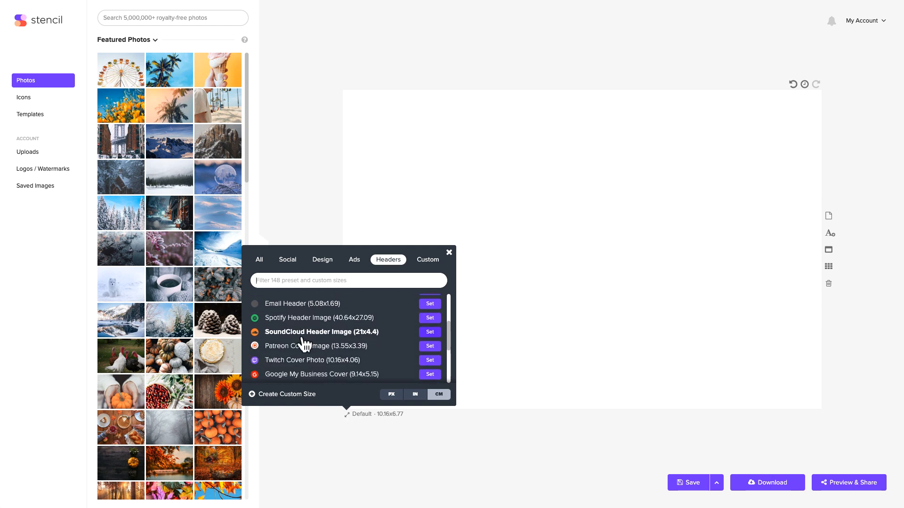
{"action": "scroll", "coordinate": [304, 345], "scroll_direction": "up", "scroll_amount": 3}
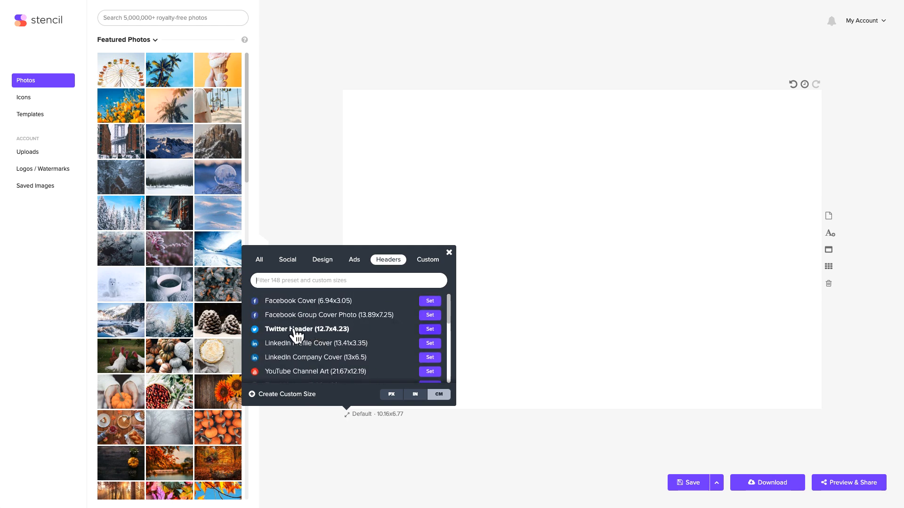
{"action": "left_click", "coordinate": [427, 260]}
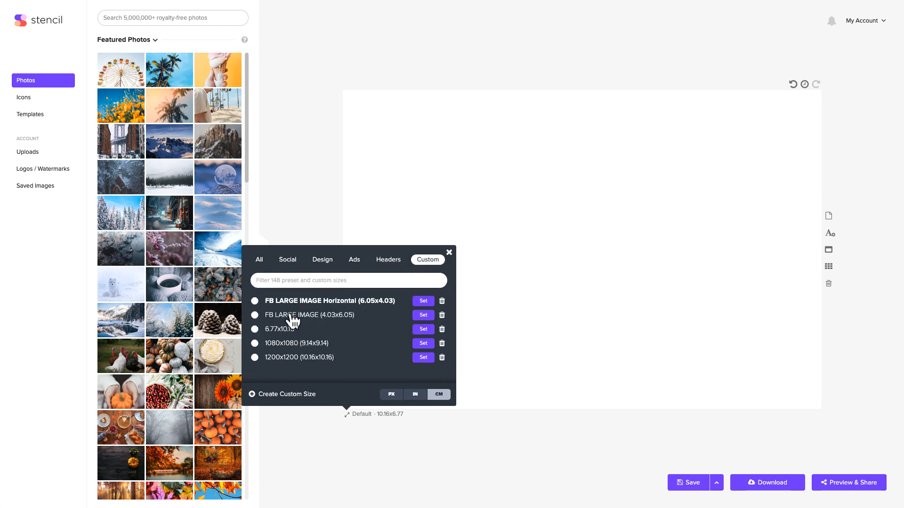
{"action": "left_click", "coordinate": [449, 253]}
Step: Choose the Patterns category in the photo library and set the rainbow-coloured concentric pattern photo as the image background
{"action": "scroll", "coordinate": [157, 175], "scroll_direction": "down", "scroll_amount": 2}
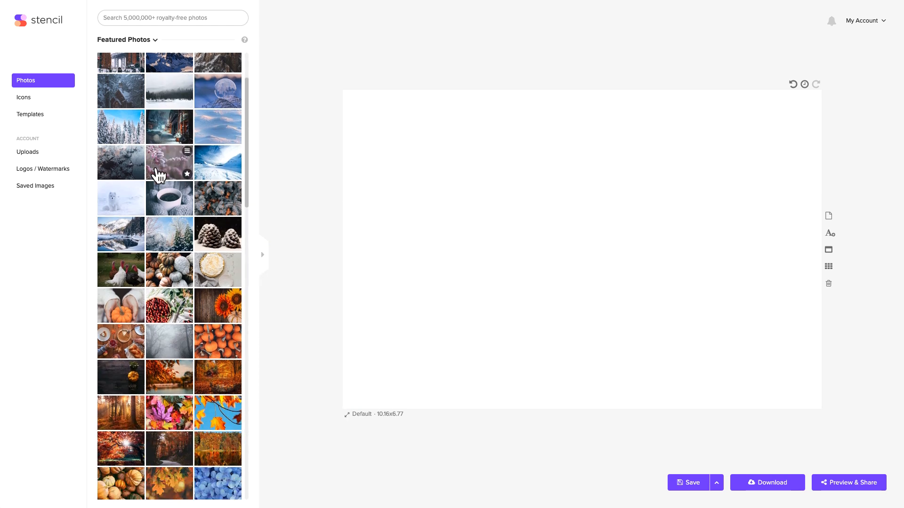
{"action": "scroll", "coordinate": [157, 176], "scroll_direction": "down", "scroll_amount": 3}
{"action": "scroll", "coordinate": [157, 177], "scroll_direction": "up", "scroll_amount": 5}
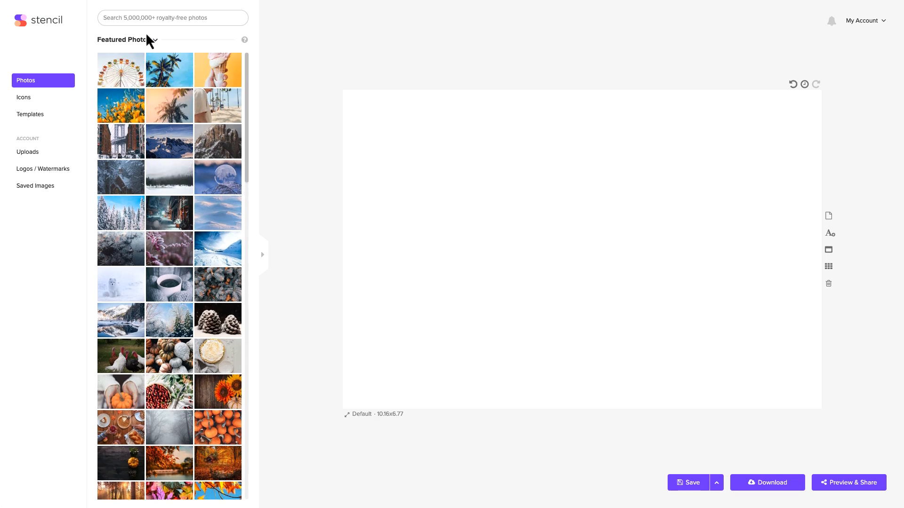
{"action": "left_click", "coordinate": [156, 41]}
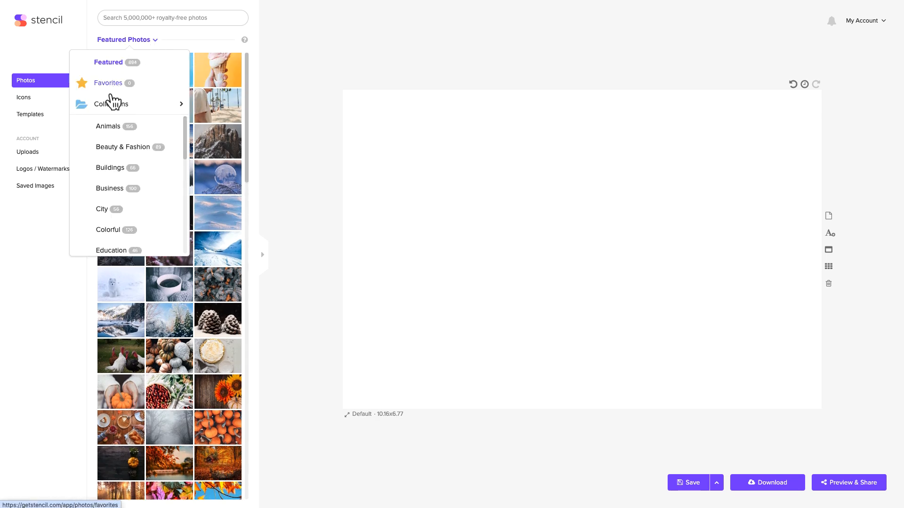
{"action": "mouse_move", "coordinate": [108, 113]}
{"action": "scroll", "coordinate": [121, 146], "scroll_direction": "down", "scroll_amount": 1}
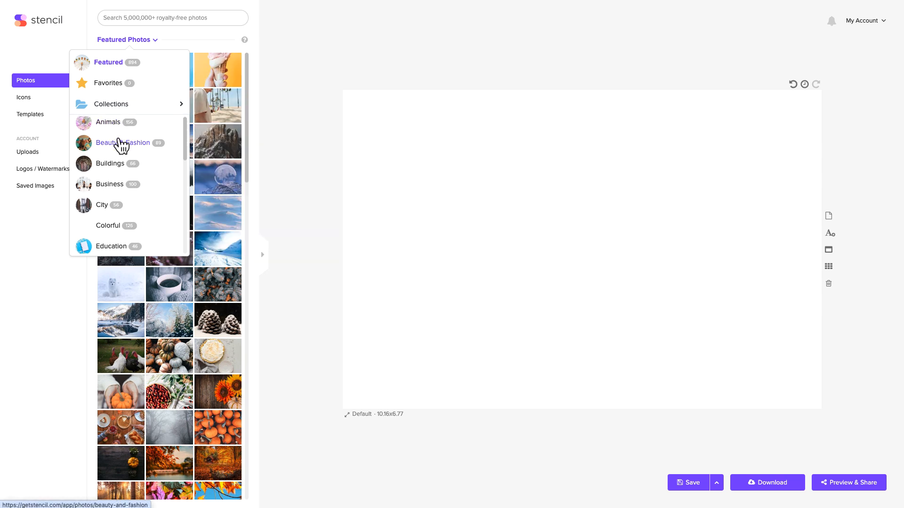
{"action": "scroll", "coordinate": [120, 146], "scroll_direction": "down", "scroll_amount": 3}
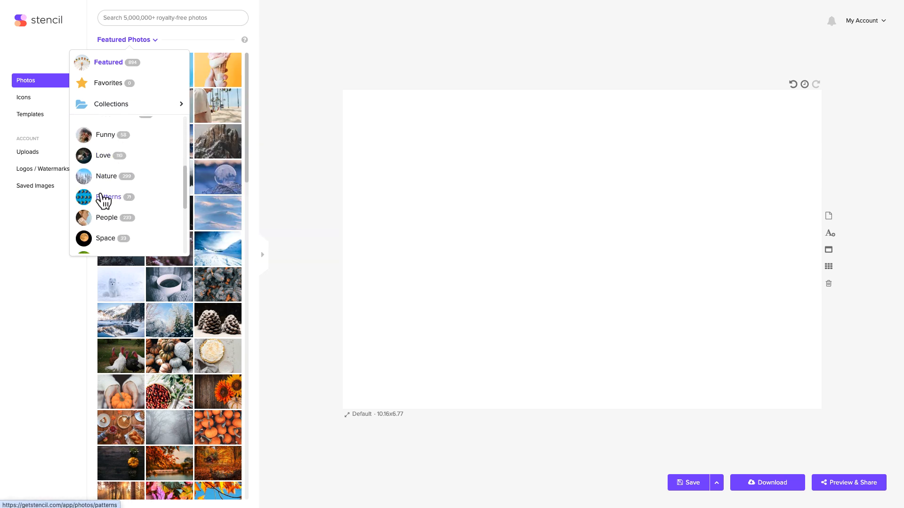
{"action": "scroll", "coordinate": [103, 197], "scroll_direction": "down", "scroll_amount": 1}
{"action": "scroll", "coordinate": [107, 203], "scroll_direction": "down", "scroll_amount": 1}
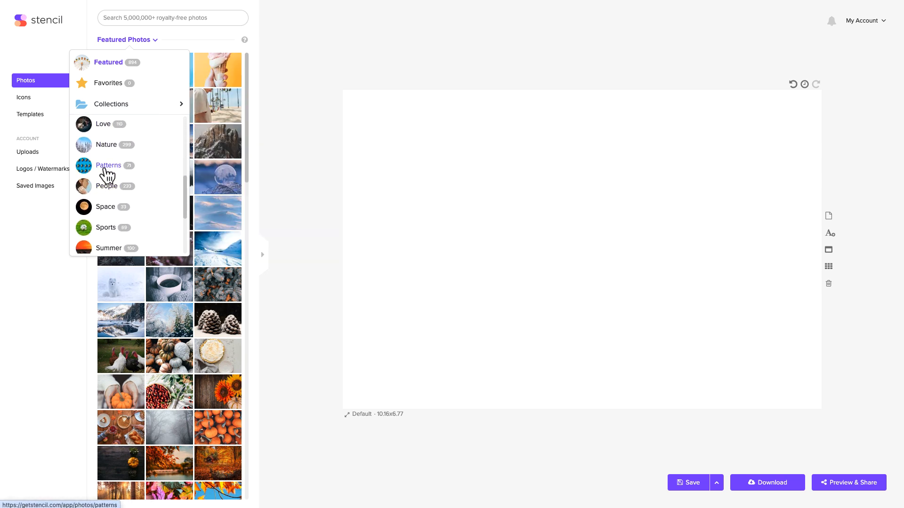
{"action": "left_click", "coordinate": [108, 169]}
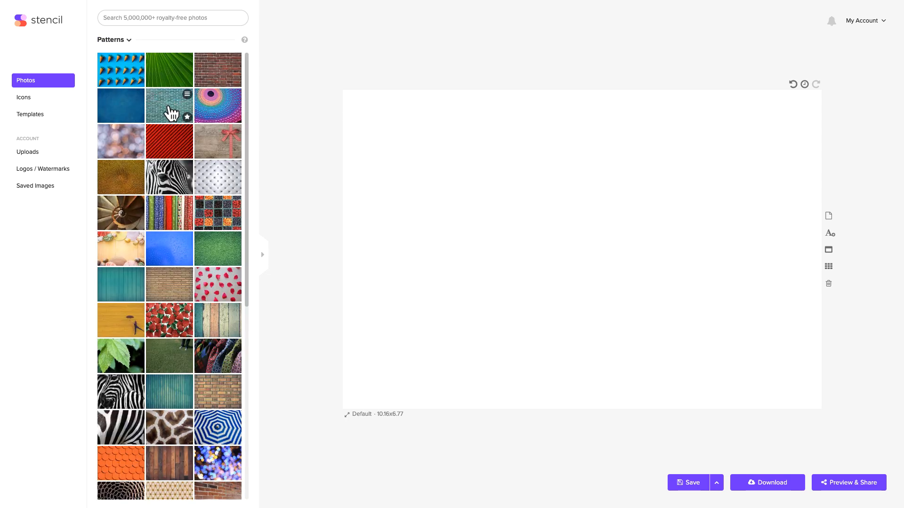
{"action": "left_click", "coordinate": [211, 112]}
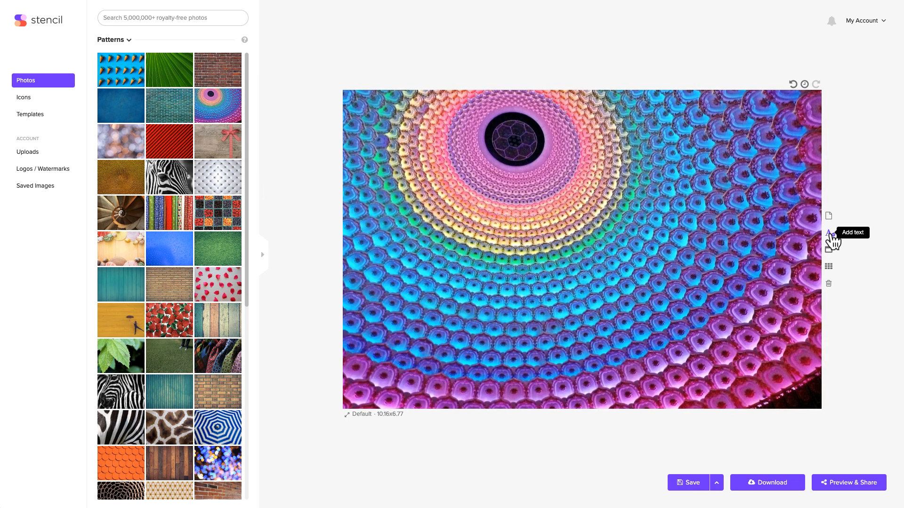
Step: Add a text element to the image and place it just below the dark circle in the background pattern
{"action": "left_click", "coordinate": [831, 234]}
{"action": "left_click_drag", "start_coordinate": [585, 248], "coordinate": [506, 205]}
{"action": "left_click", "coordinate": [617, 256]}
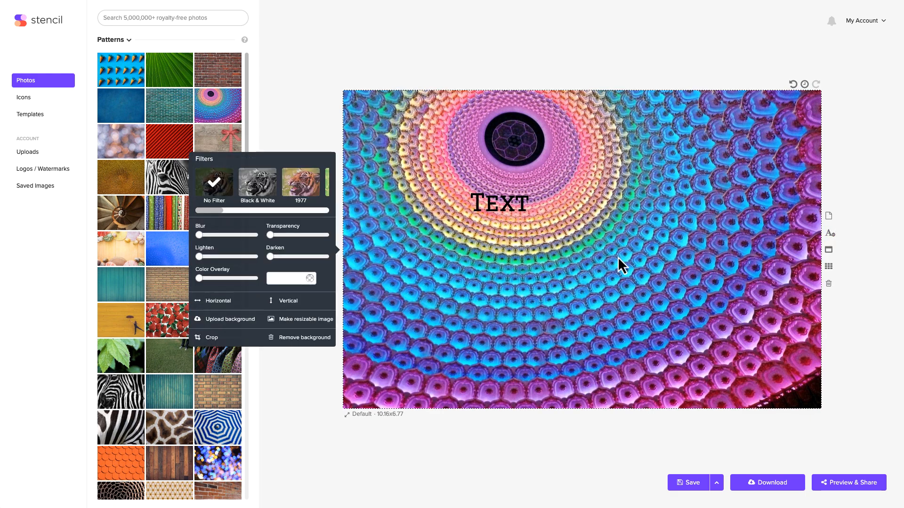
Step: Enlarge the text to span about two thirds of the canvas, reduce its line height and maximise its drop shadow
{"action": "left_click", "coordinate": [529, 210]}
{"action": "left_click_drag", "start_coordinate": [228, 192], "coordinate": [304, 202]}
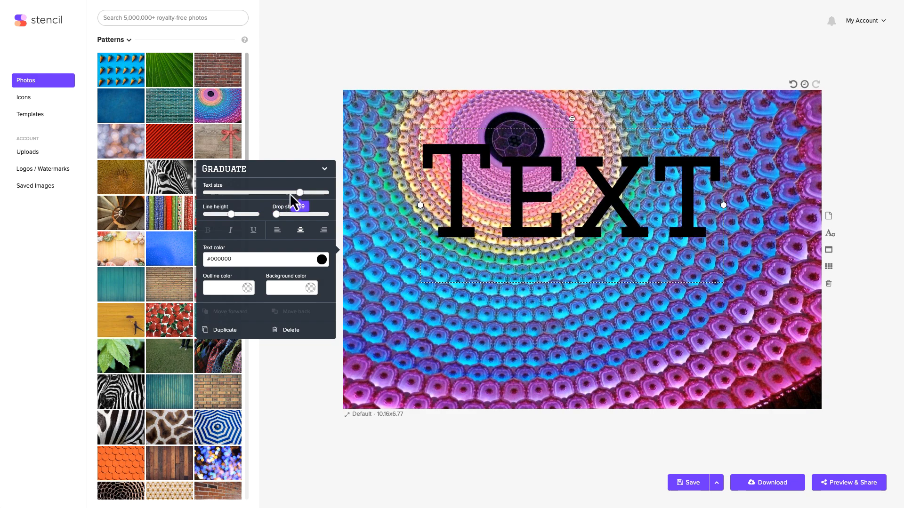
{"action": "mouse_move", "coordinate": [231, 214]}
{"action": "left_click_drag", "start_coordinate": [231, 214], "coordinate": [214, 214]}
{"action": "left_click_drag", "start_coordinate": [277, 215], "coordinate": [326, 214]}
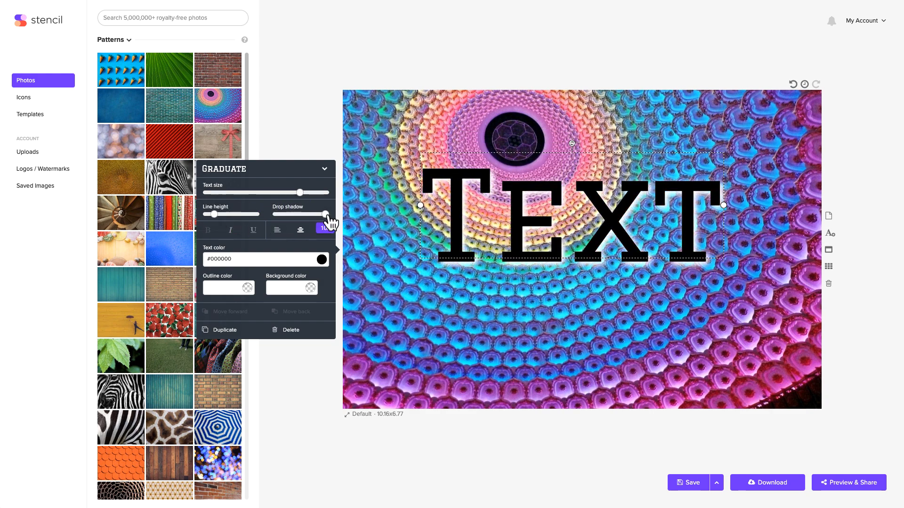
Step: Set the text color to #ebd9d9 and place a duplicate of the text below the original
{"action": "left_click", "coordinate": [322, 260]}
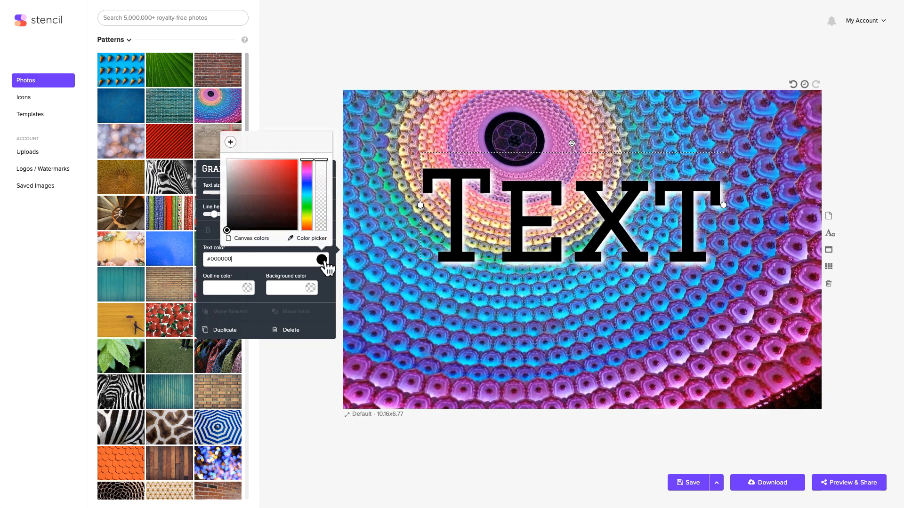
{"action": "left_click_drag", "start_coordinate": [228, 231], "coordinate": [234, 166]}
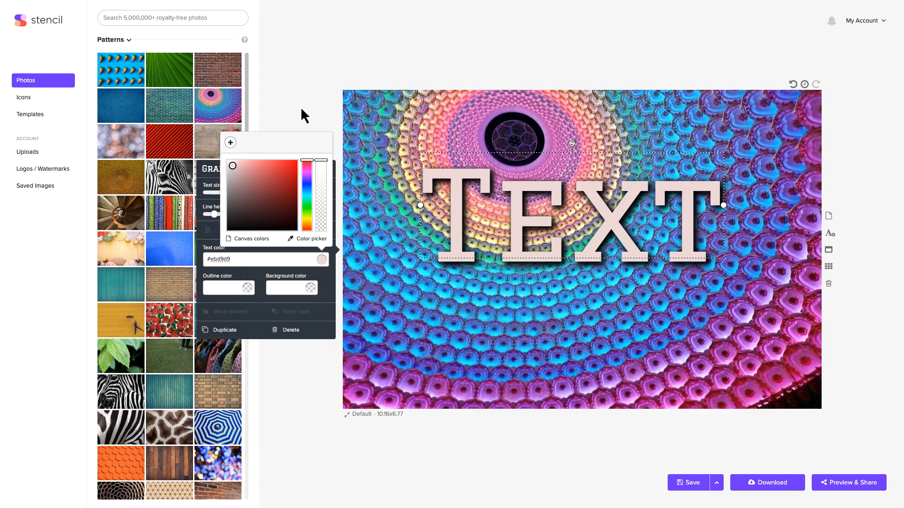
{"action": "left_click", "coordinate": [328, 280]}
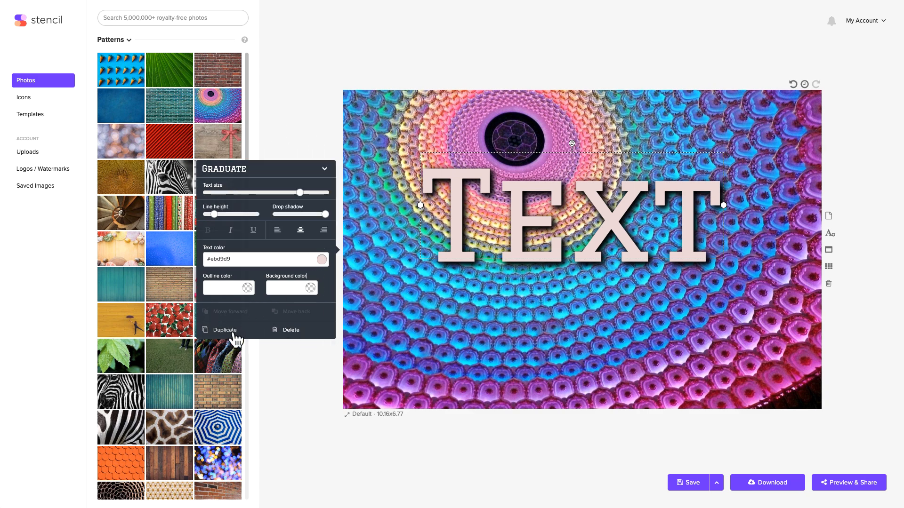
{"action": "left_click", "coordinate": [217, 332]}
{"action": "left_click_drag", "start_coordinate": [484, 245], "coordinate": [494, 337]}
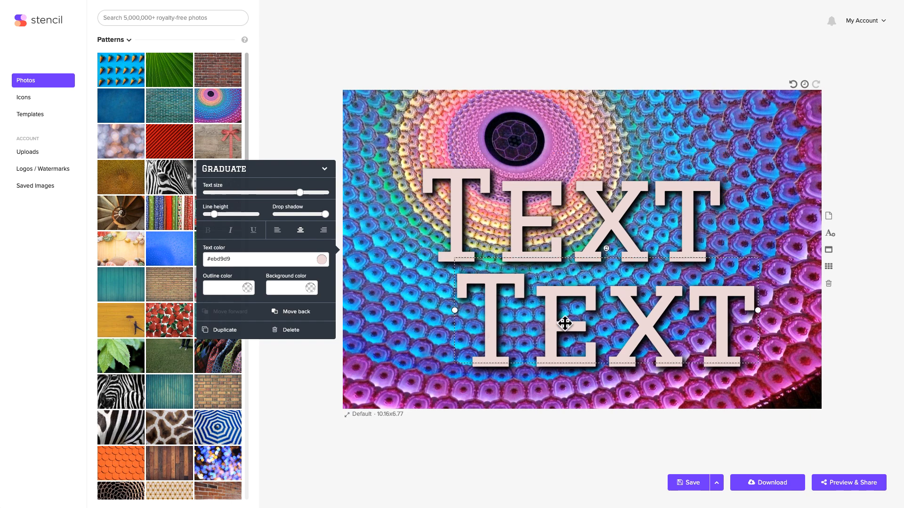
Step: Preview the image in focus mode, and reposition the upper text slightly up and to the right using the alignment grid
{"action": "left_click", "coordinate": [830, 253]}
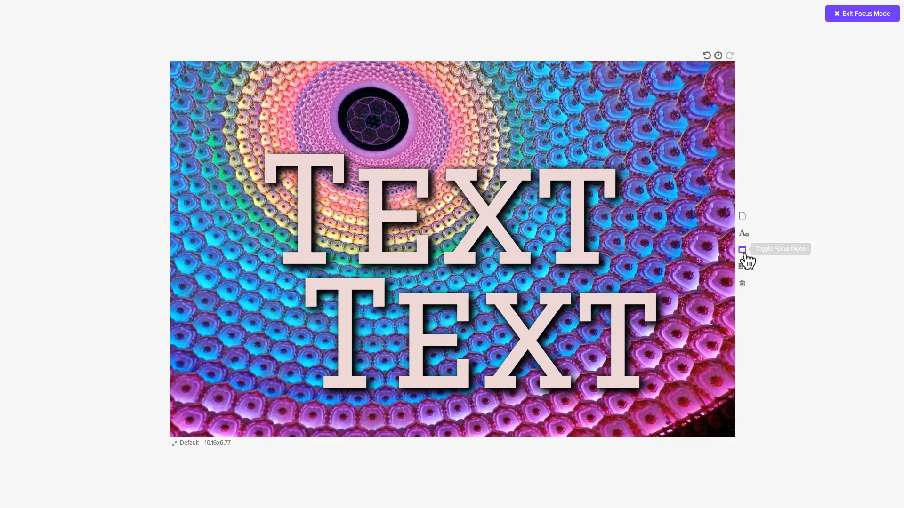
{"action": "left_click", "coordinate": [744, 252]}
{"action": "left_click", "coordinate": [828, 267]}
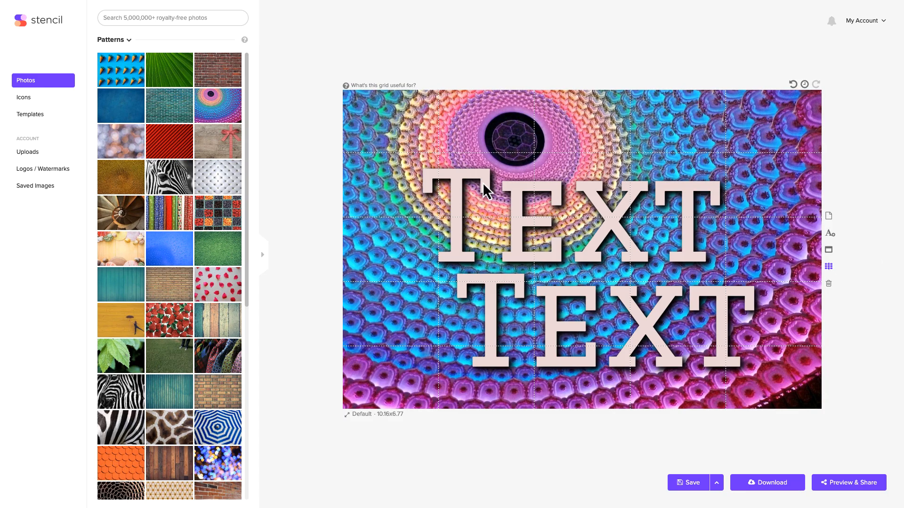
{"action": "left_click_drag", "start_coordinate": [486, 190], "coordinate": [499, 170]}
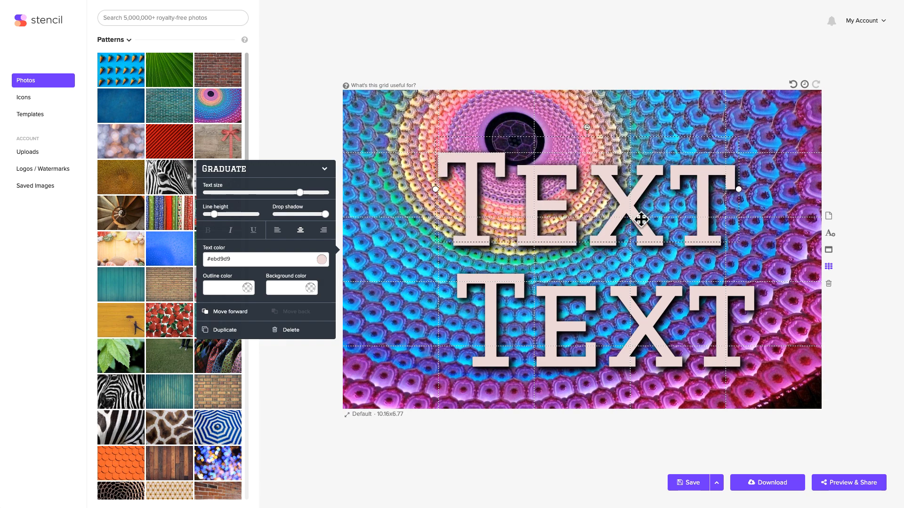
{"action": "left_click", "coordinate": [828, 267]}
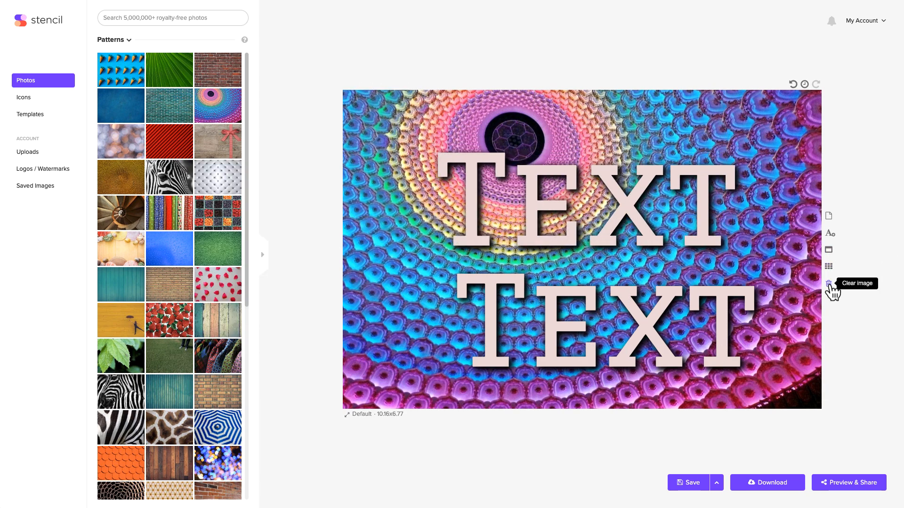
Step: Clear all images and text from the canvas
{"action": "left_click", "coordinate": [829, 285]}
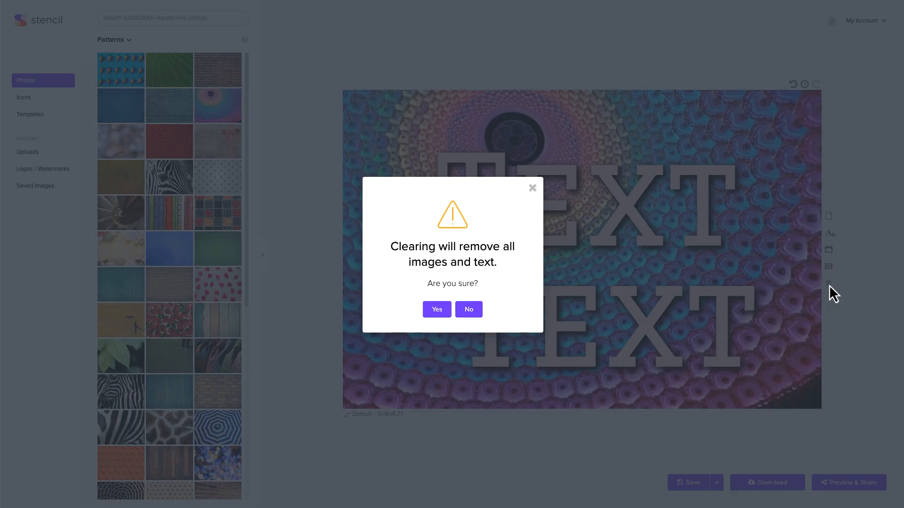
{"action": "left_click", "coordinate": [437, 312]}
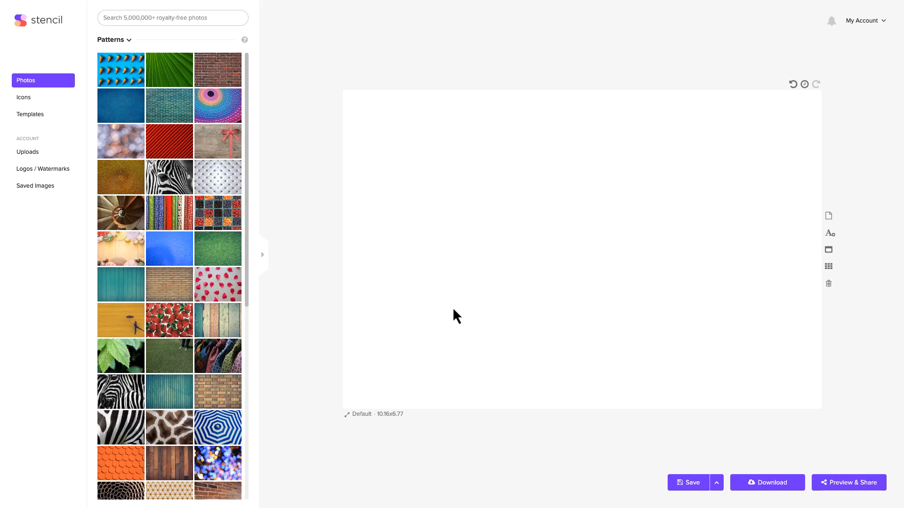
Step: Examine the featured icons and the list of icon categories
{"action": "left_click", "coordinate": [27, 101]}
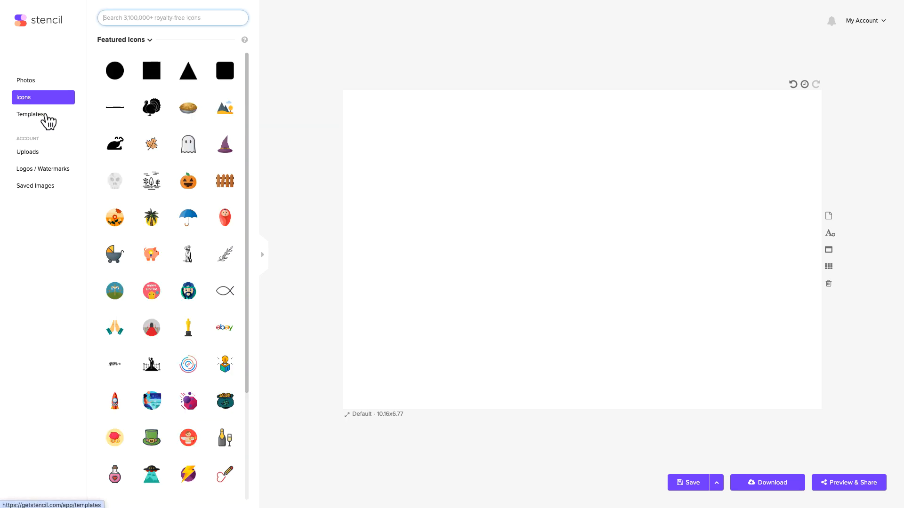
{"action": "scroll", "coordinate": [179, 217], "scroll_direction": "down", "scroll_amount": 3}
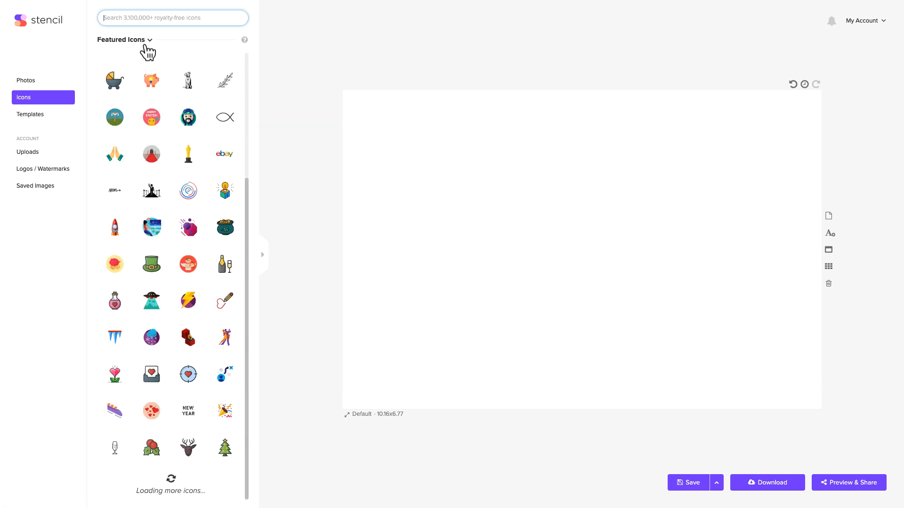
{"action": "left_click", "coordinate": [147, 42]}
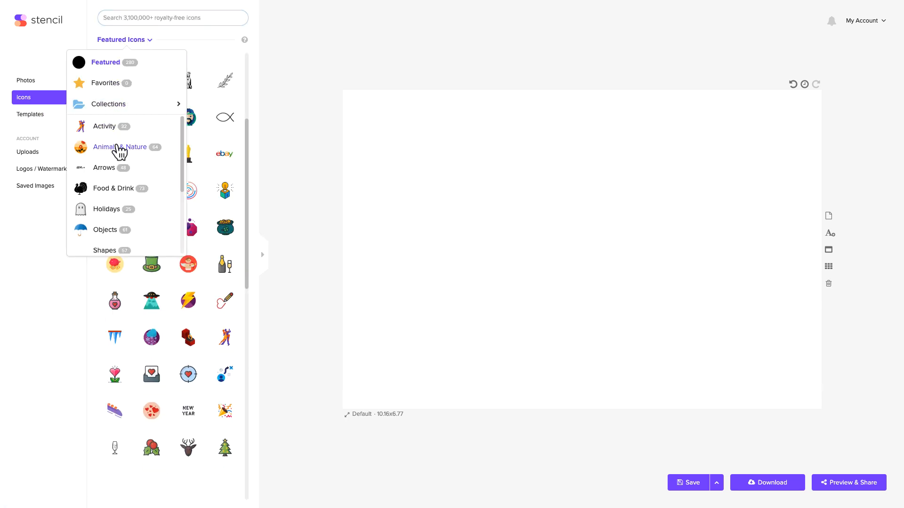
{"action": "scroll", "coordinate": [127, 188], "scroll_direction": "down", "scroll_amount": 2}
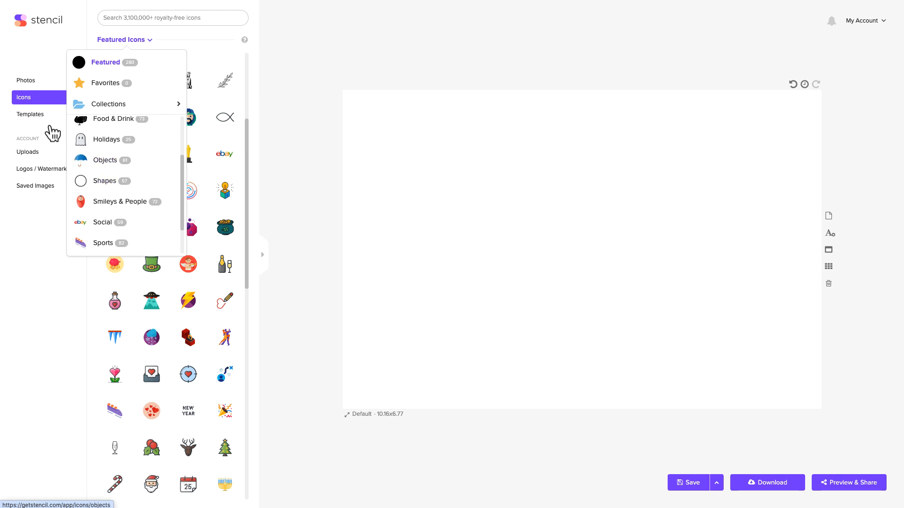
Step: Browse the template categories and open the Quotes templates
{"action": "left_click", "coordinate": [39, 115]}
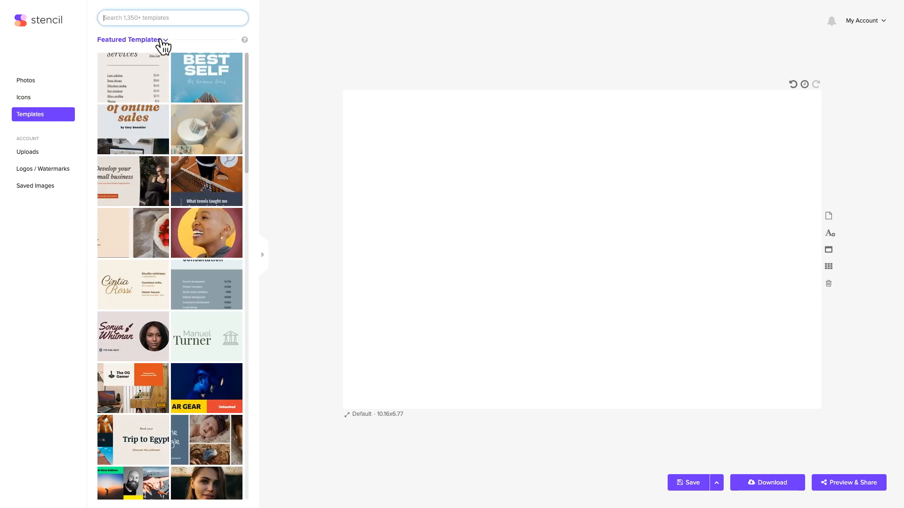
{"action": "left_click", "coordinate": [164, 41]}
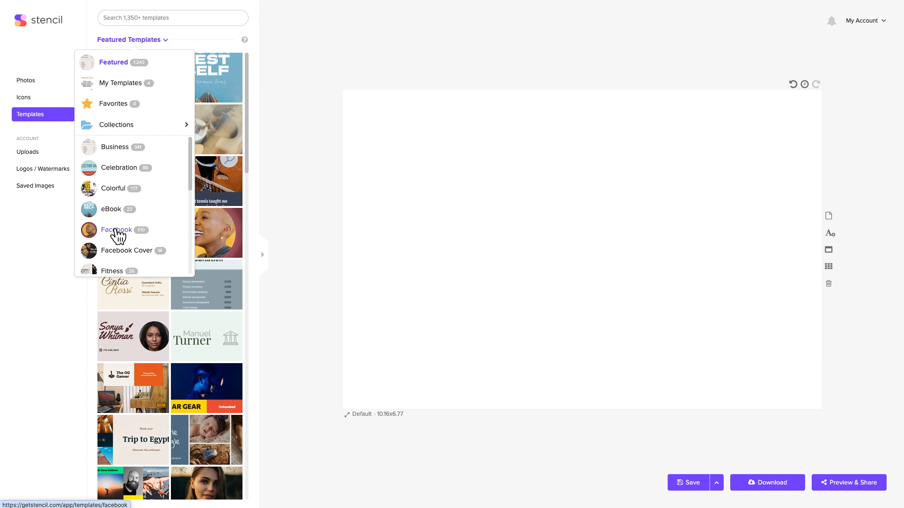
{"action": "scroll", "coordinate": [121, 231], "scroll_direction": "down", "scroll_amount": 4}
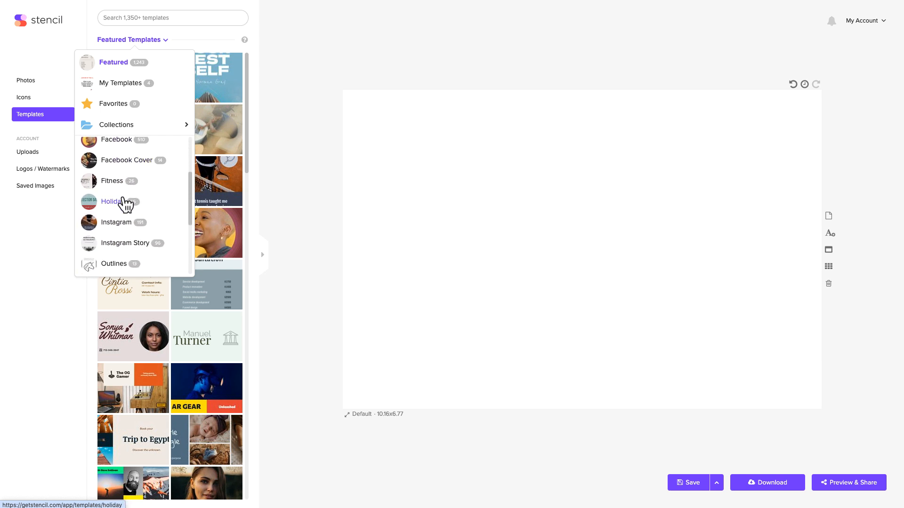
{"action": "scroll", "coordinate": [121, 227], "scroll_direction": "down", "scroll_amount": 4}
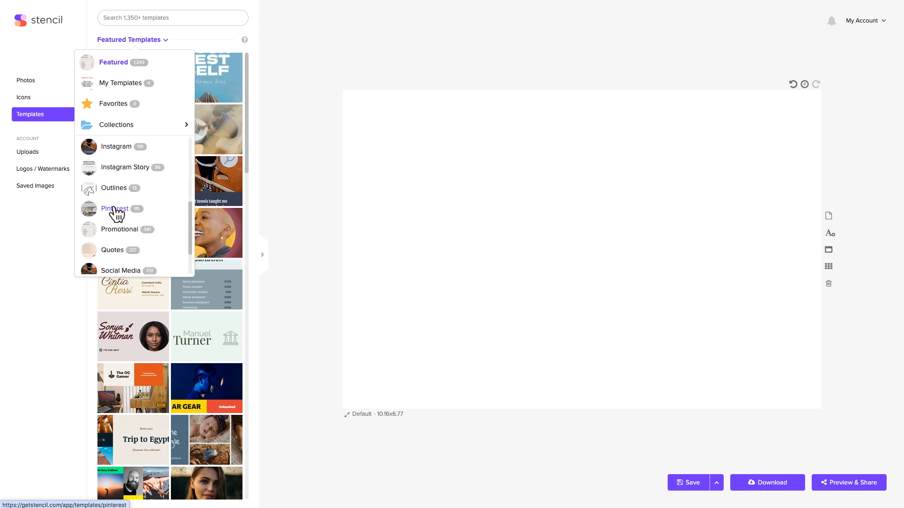
{"action": "scroll", "coordinate": [115, 228], "scroll_direction": "down", "scroll_amount": 1}
{"action": "left_click", "coordinate": [113, 238]}
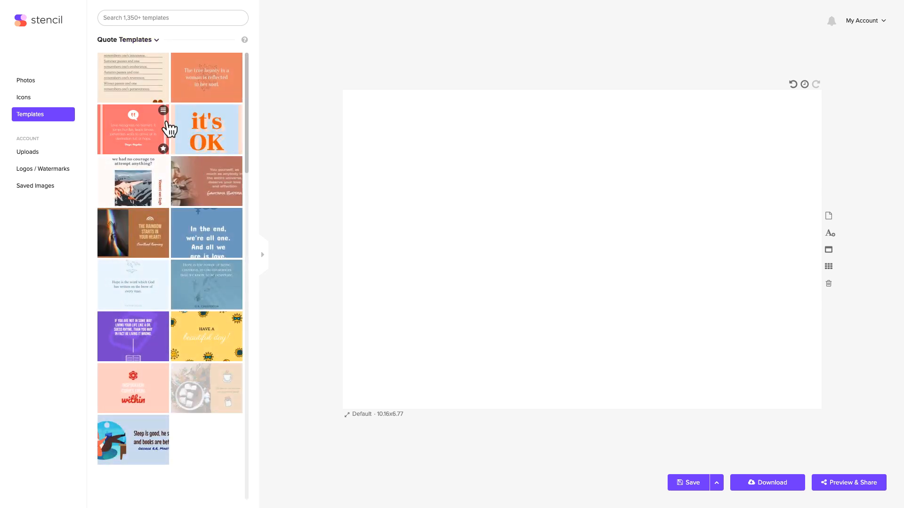
Step: Load the "Strawberry Awesomeness" quote template onto the canvas
{"action": "scroll", "coordinate": [199, 248], "scroll_direction": "down", "scroll_amount": 3}
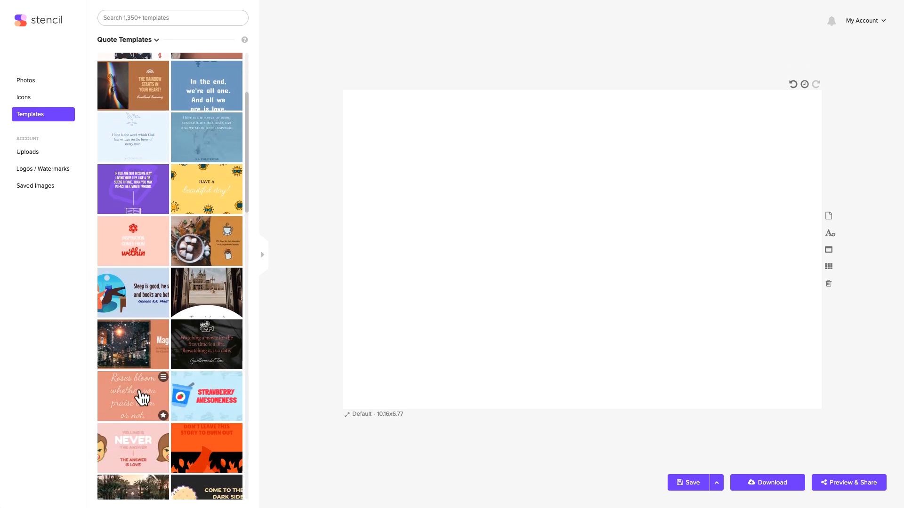
{"action": "scroll", "coordinate": [184, 395], "scroll_direction": "down", "scroll_amount": 1}
{"action": "left_click", "coordinate": [212, 339]}
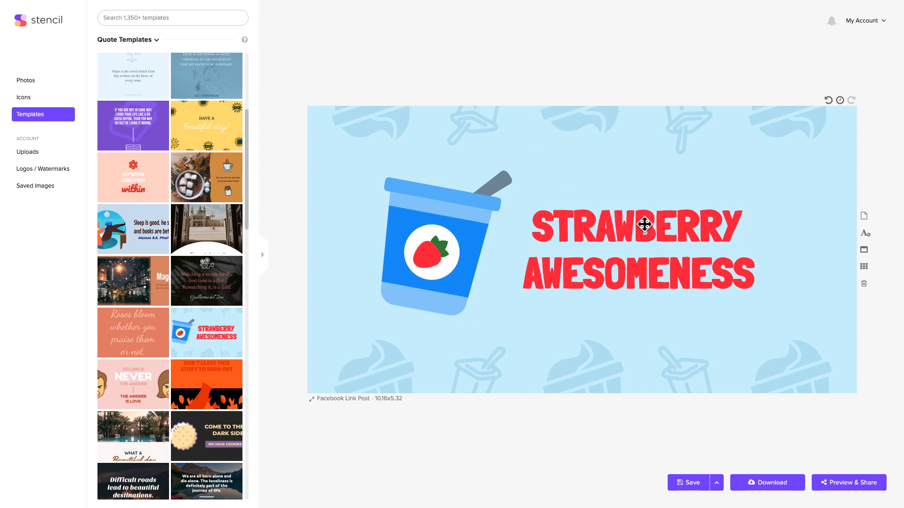
Step: Load the "We are all born alone and die alone" quote template and move its quote text slightly upward
{"action": "scroll", "coordinate": [210, 343], "scroll_direction": "down", "scroll_amount": 2}
{"action": "left_click", "coordinate": [217, 400]}
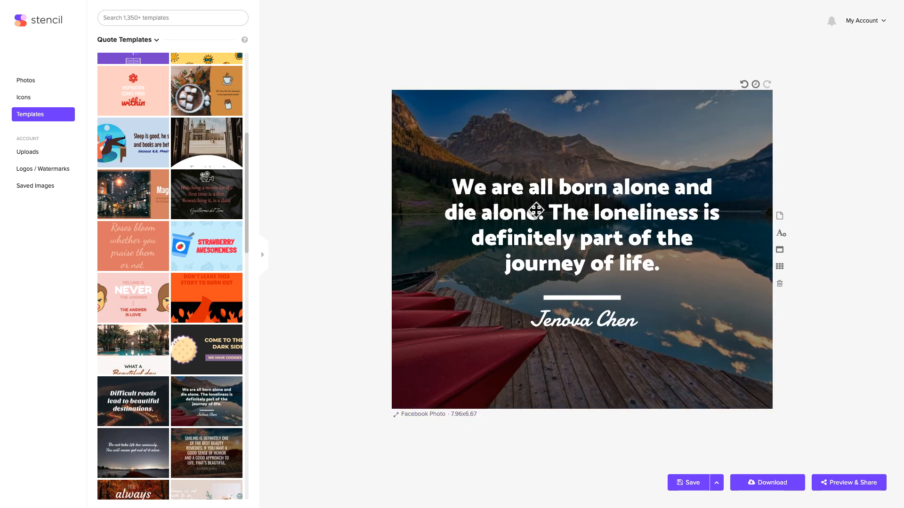
{"action": "left_click", "coordinate": [532, 193]}
{"action": "left_click_drag", "start_coordinate": [530, 186], "coordinate": [519, 204]}
Step: Open the account's uploaded images to examine them and the upload area
{"action": "left_click", "coordinate": [46, 152]}
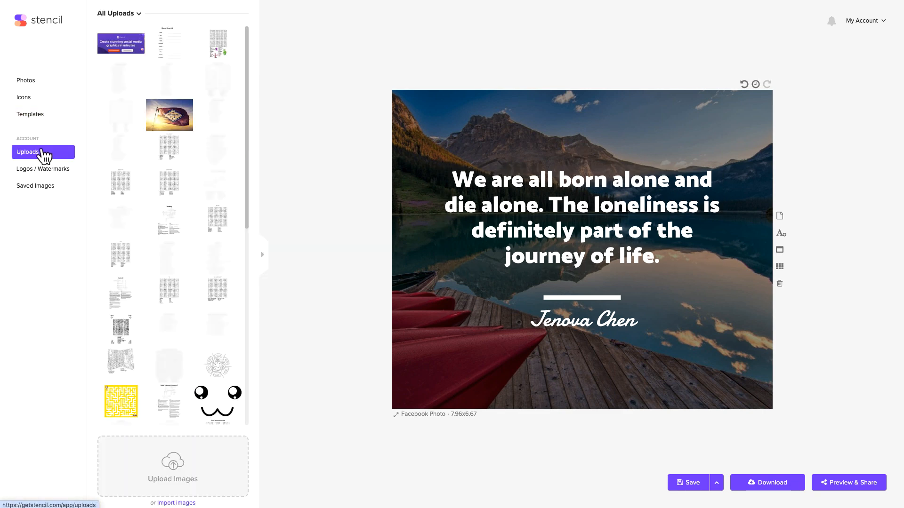
{"action": "mouse_move", "coordinate": [162, 336]}
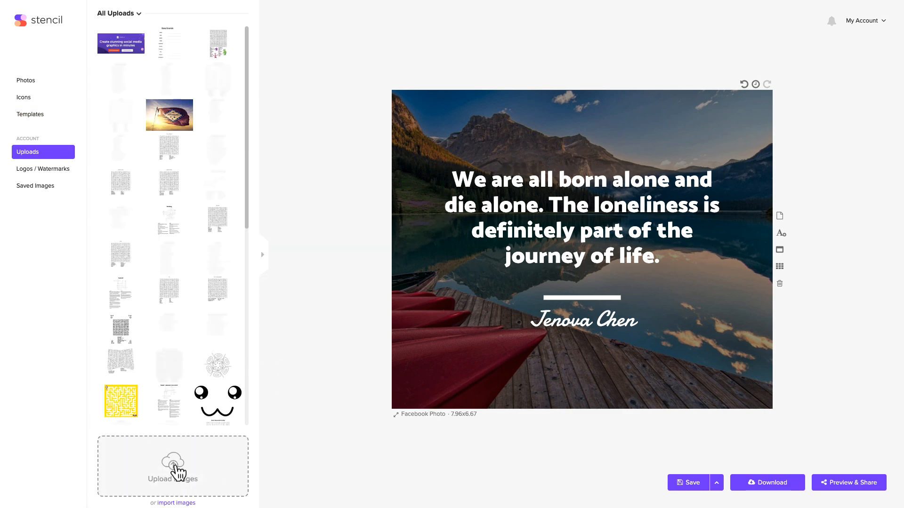
Step: Bring up the image upload file chooser, cancel it, and show the account's logo and watermark uploads
{"action": "left_click", "coordinate": [178, 471]}
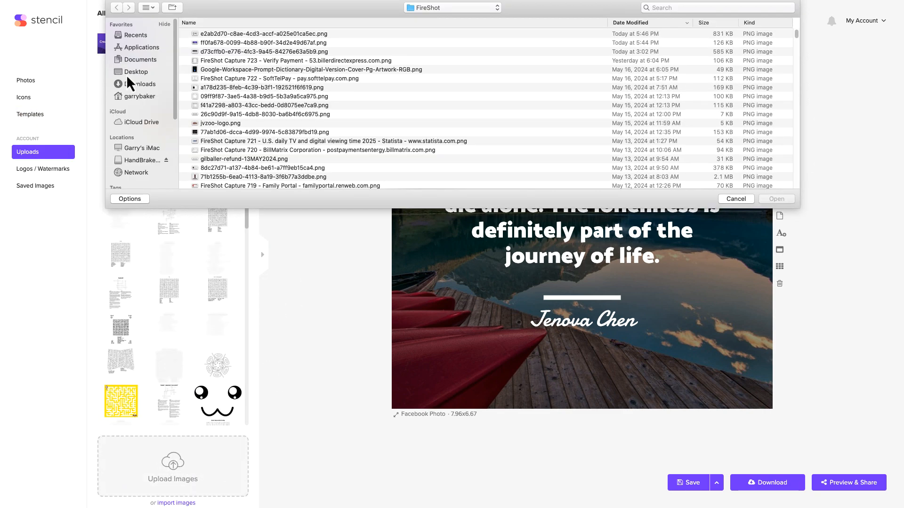
{"action": "left_click", "coordinate": [732, 199]}
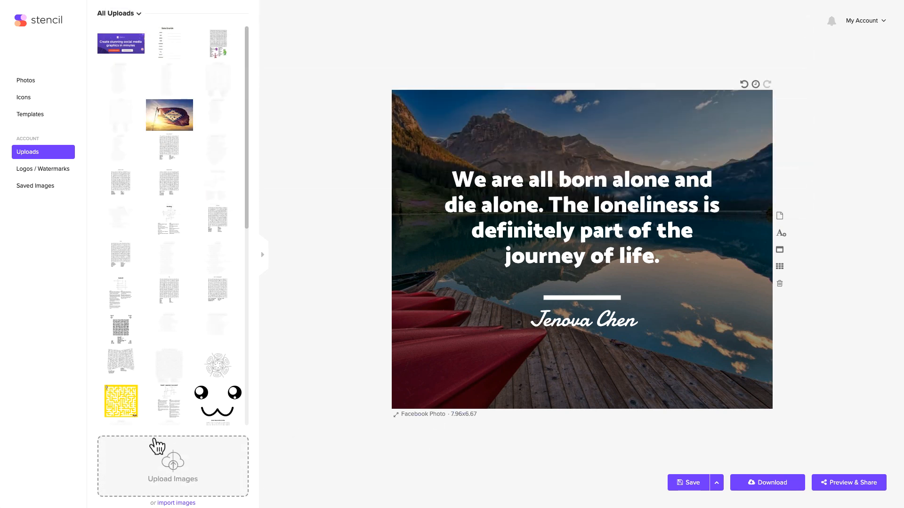
{"action": "left_click", "coordinate": [52, 171]}
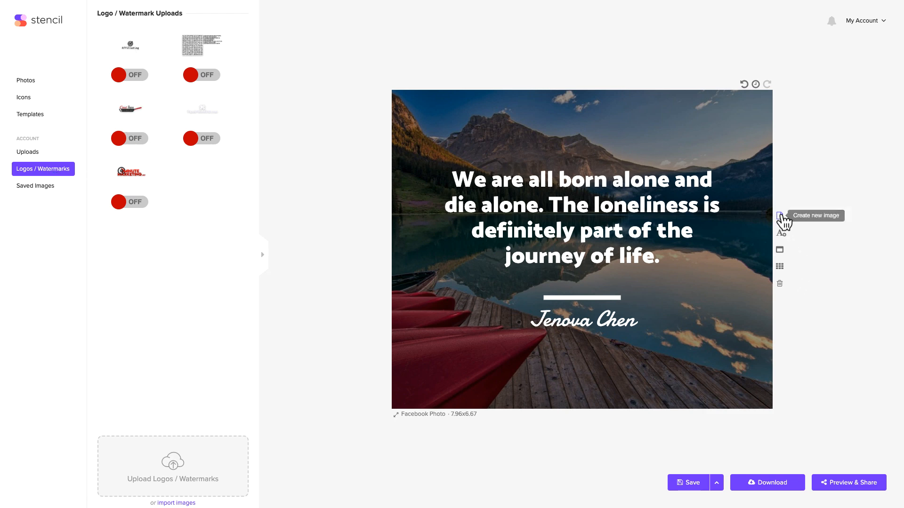
Step: Create a new blank image, turn on the Cast Iron Cooking logo, and move it slightly upward in the canvas's lower-right corner
{"action": "left_click", "coordinate": [780, 216]}
{"action": "left_click", "coordinate": [438, 302]}
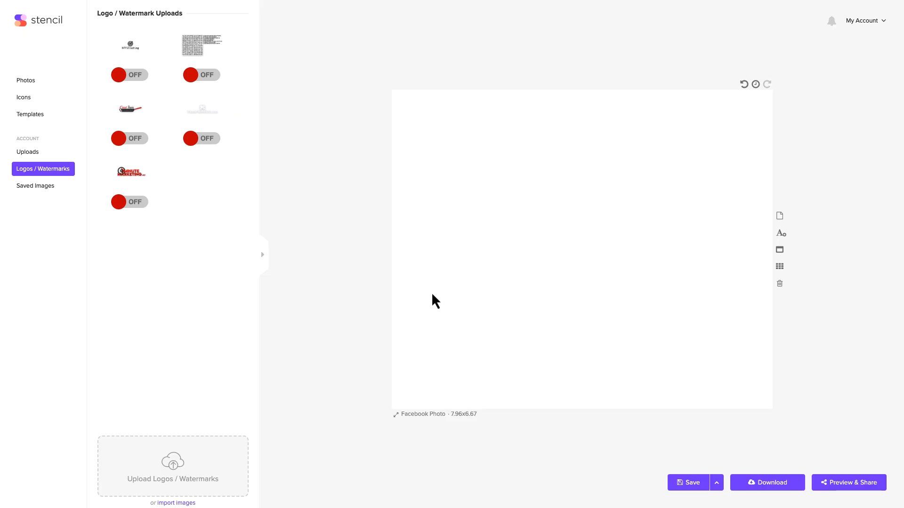
{"action": "left_click", "coordinate": [124, 139]}
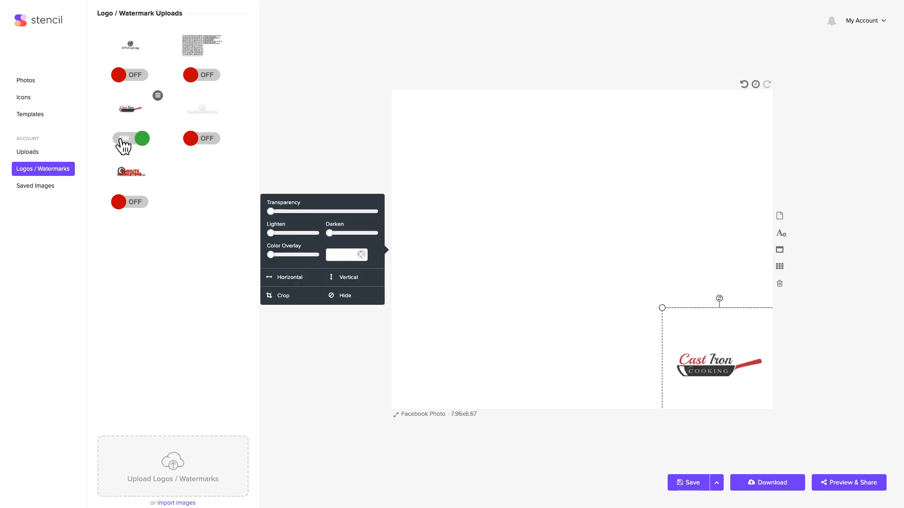
{"action": "left_click", "coordinate": [553, 307]}
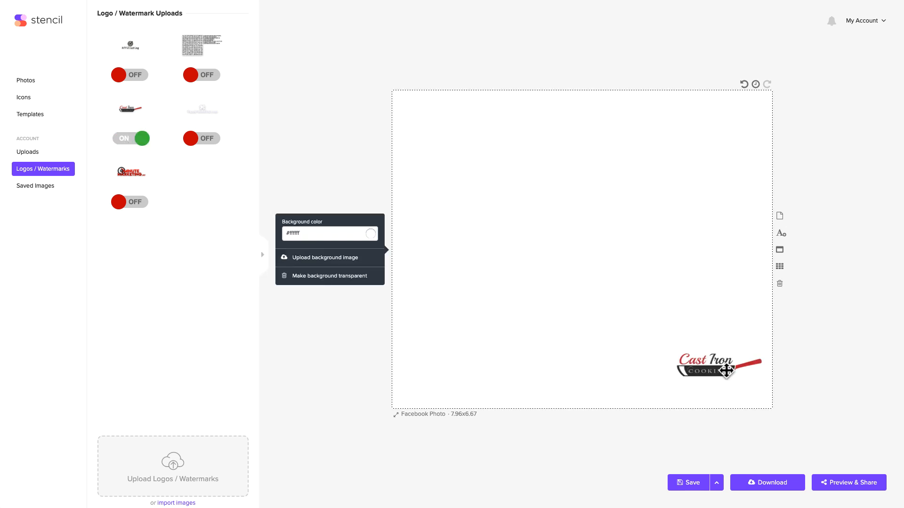
{"action": "mouse_move", "coordinate": [715, 370]}
{"action": "left_mouse_down"}
{"action": "mouse_move", "coordinate": [603, 323]}
{"action": "mouse_move", "coordinate": [452, 349]}
{"action": "mouse_move", "coordinate": [453, 363]}
{"action": "mouse_move", "coordinate": [455, 162]}
{"action": "mouse_move", "coordinate": [606, 263]}
{"action": "mouse_move", "coordinate": [699, 353]}
{"action": "mouse_move", "coordinate": [719, 359]}
{"action": "left_mouse_up"}
Step: Switch the Cast Iron Cooking logo off and on repeatedly, leaving it off
{"action": "left_click", "coordinate": [144, 139]}
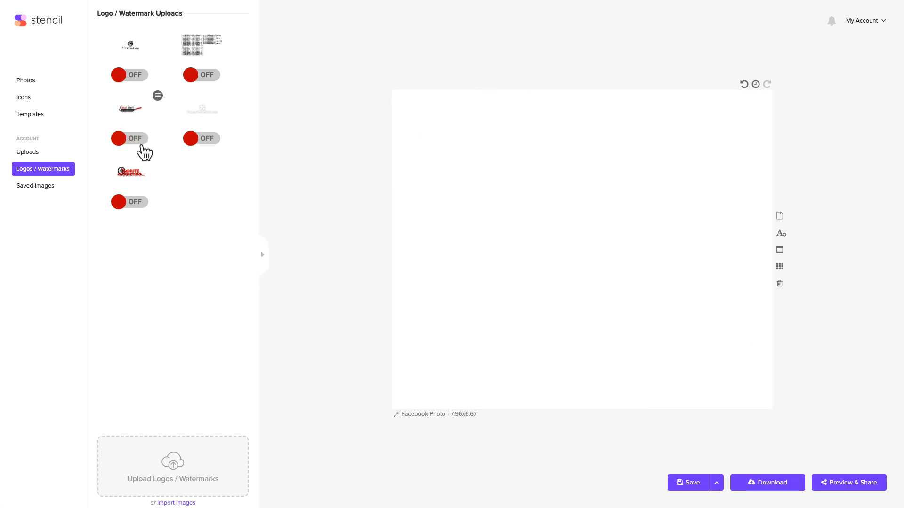
{"action": "left_click", "coordinate": [127, 139]}
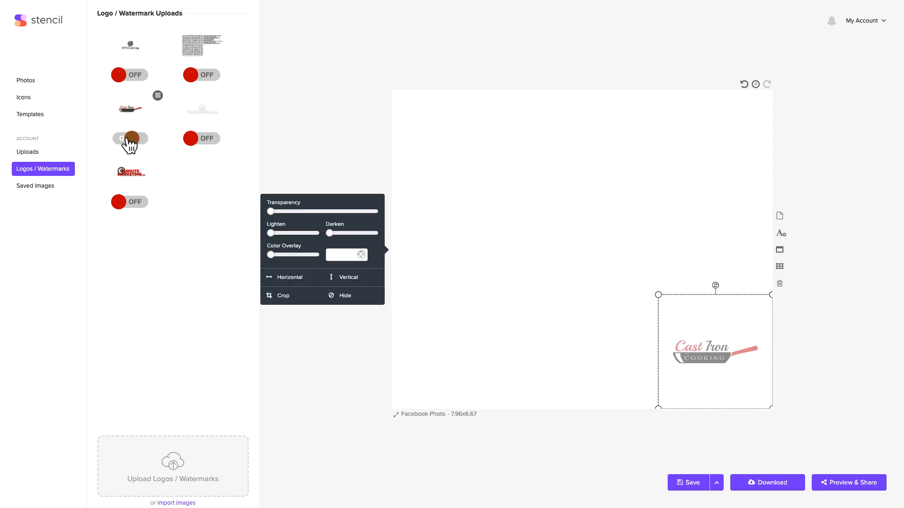
{"action": "left_click", "coordinate": [143, 140]}
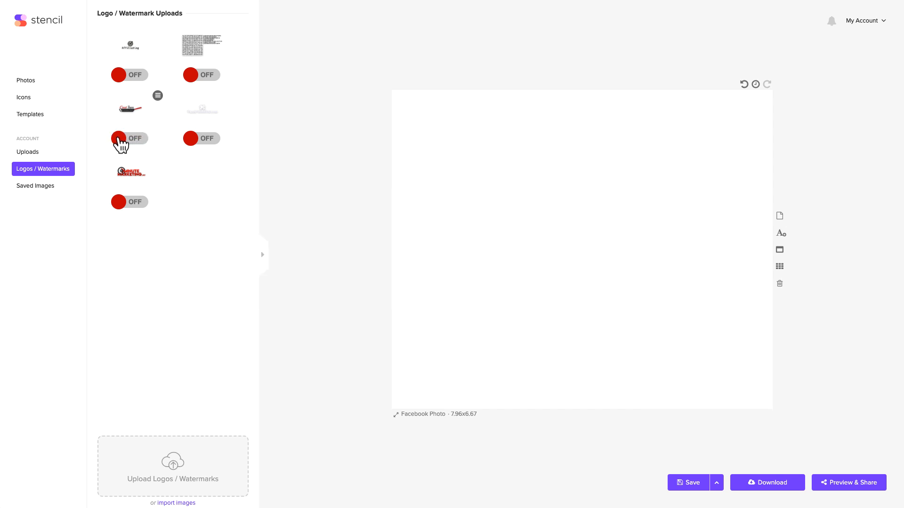
{"action": "left_click", "coordinate": [124, 141]}
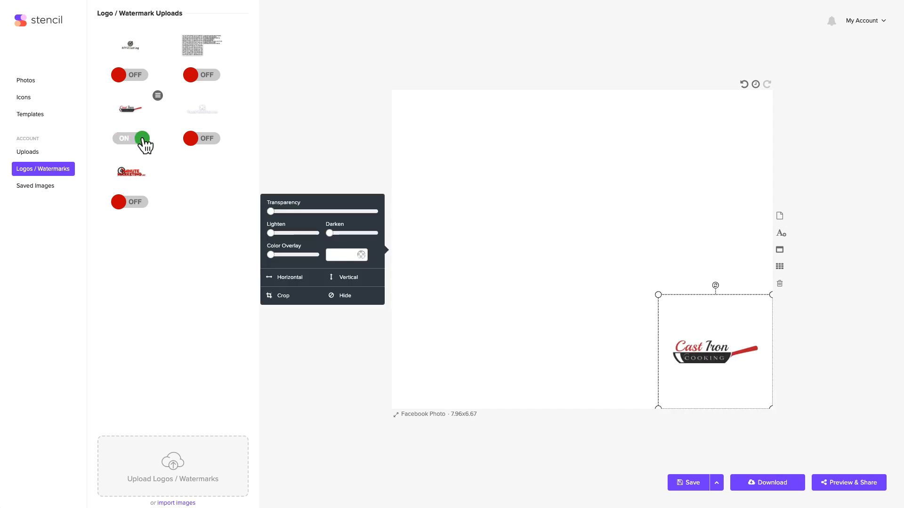
{"action": "left_click", "coordinate": [142, 141]}
{"action": "left_click", "coordinate": [127, 142]}
{"action": "left_click", "coordinate": [141, 142]}
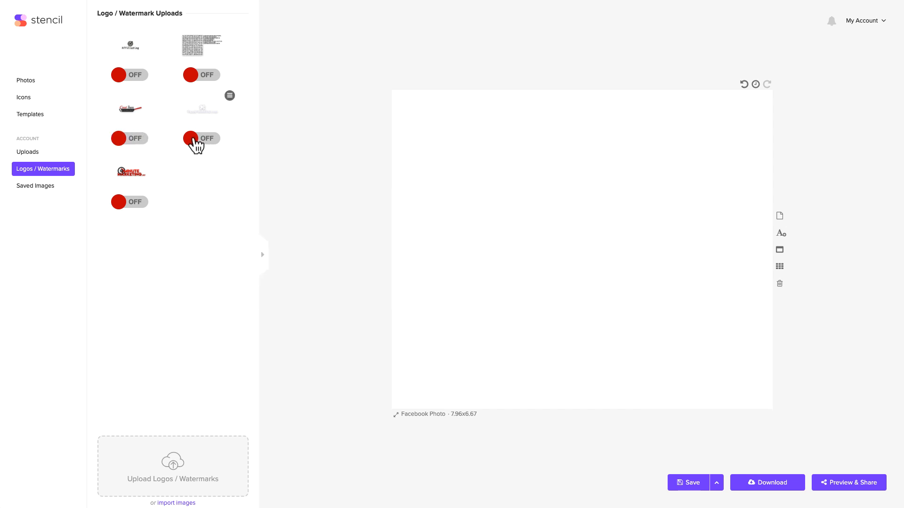
Step: Turn on the PuzzleWordList.com logo with its Darken setting at maximum
{"action": "left_click", "coordinate": [194, 139]}
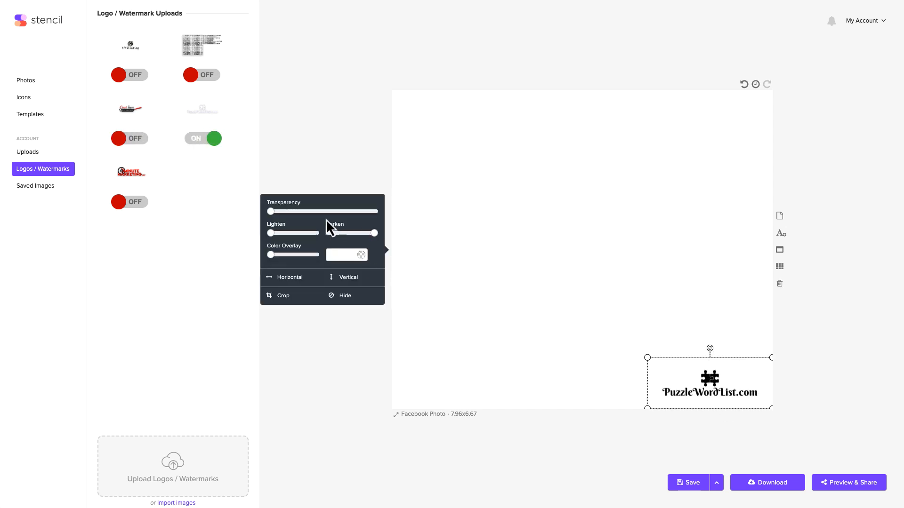
{"action": "left_click_drag", "start_coordinate": [375, 231], "coordinate": [392, 239]}
Step: Set the canvas background color to black (#000000)
{"action": "left_click", "coordinate": [513, 226]}
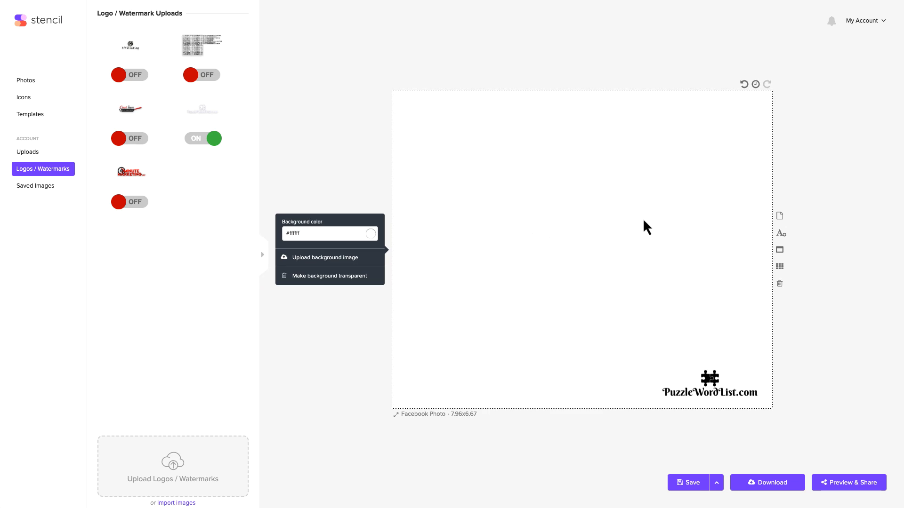
{"action": "left_click", "coordinate": [371, 234]}
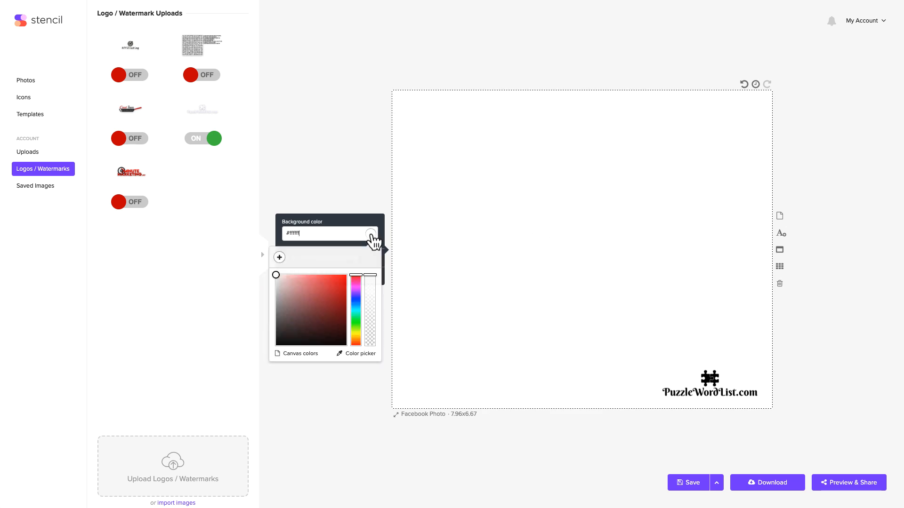
{"action": "left_click_drag", "start_coordinate": [277, 277], "coordinate": [347, 347]}
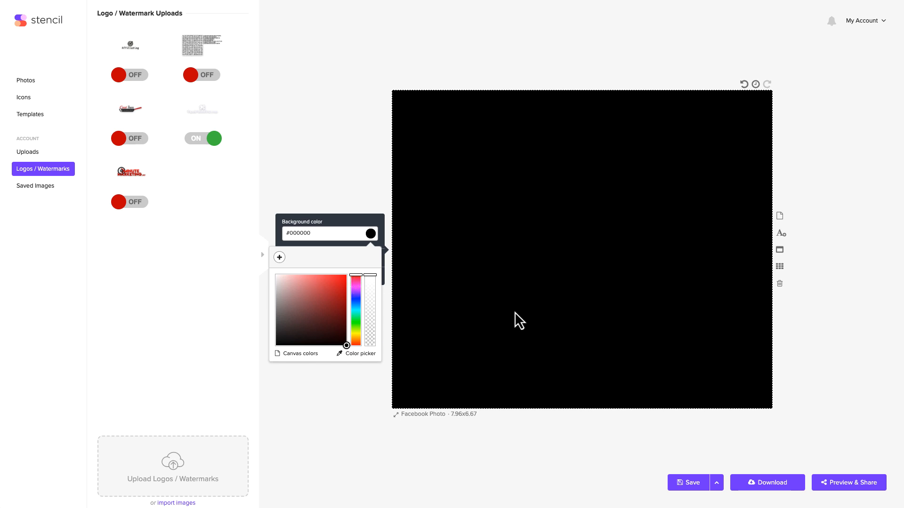
Step: Reduce the PuzzleWordList.com logo's Darken setting to its minimum, and switch the logo off
{"action": "left_click", "coordinate": [737, 382]}
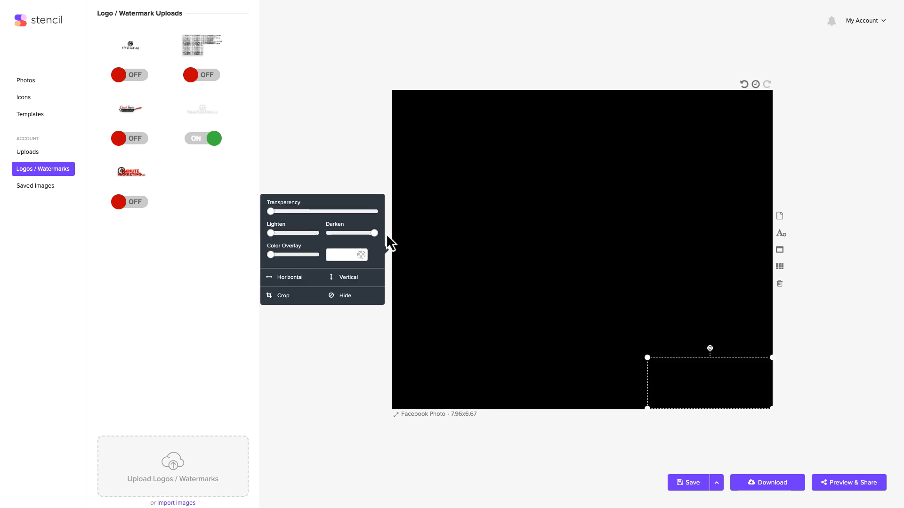
{"action": "left_click_drag", "start_coordinate": [374, 233], "coordinate": [317, 232]}
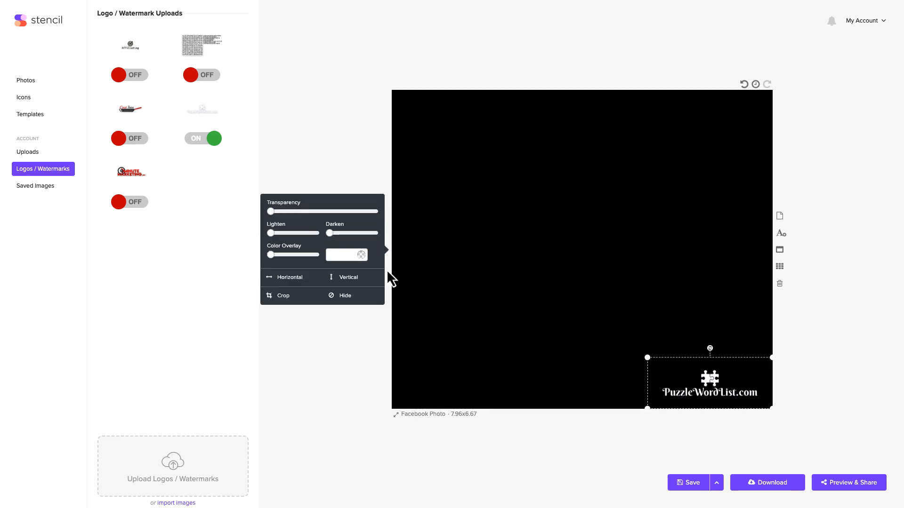
{"action": "left_click", "coordinate": [567, 307]}
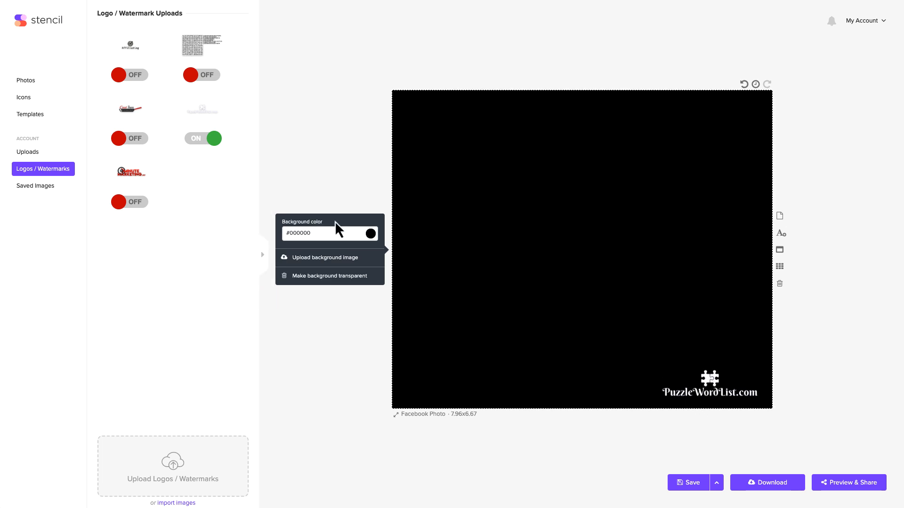
{"action": "left_click", "coordinate": [216, 142]}
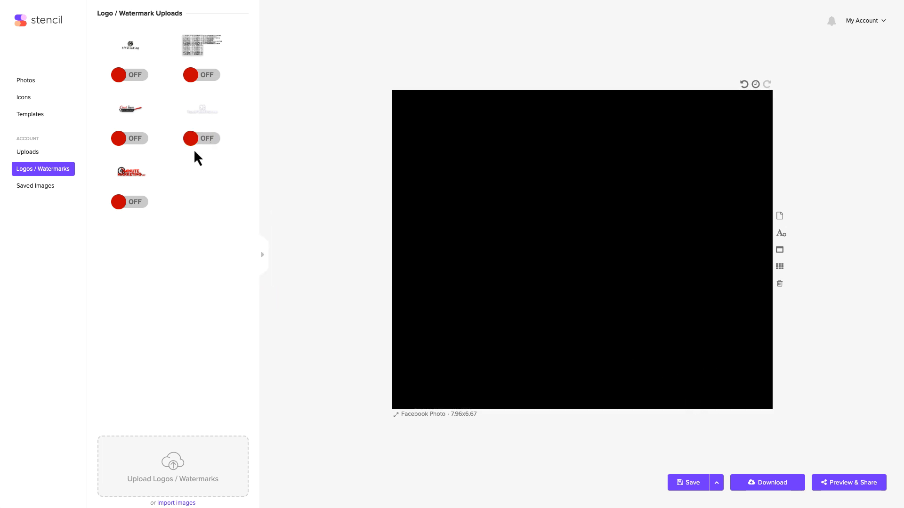
Step: Open the saved images and load the "I have a favor to ask you" image onto the canvas
{"action": "left_click", "coordinate": [46, 192]}
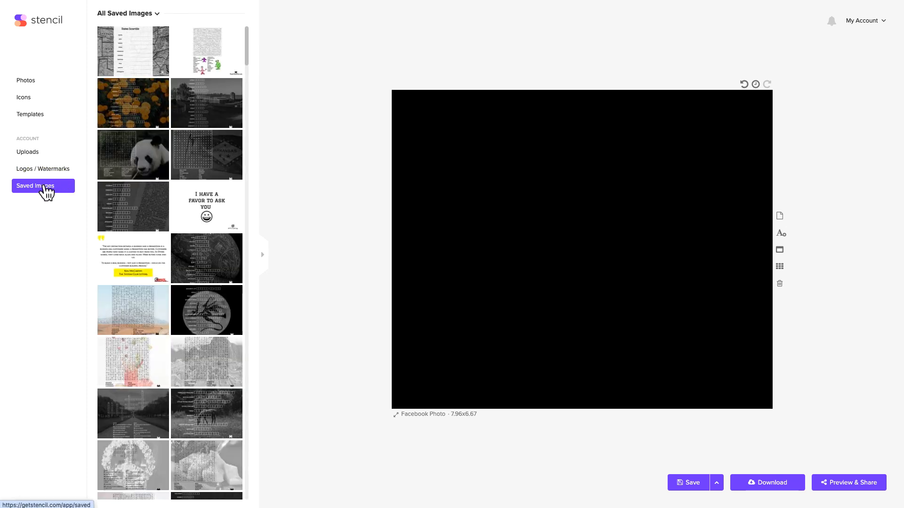
{"action": "left_click", "coordinate": [202, 212]}
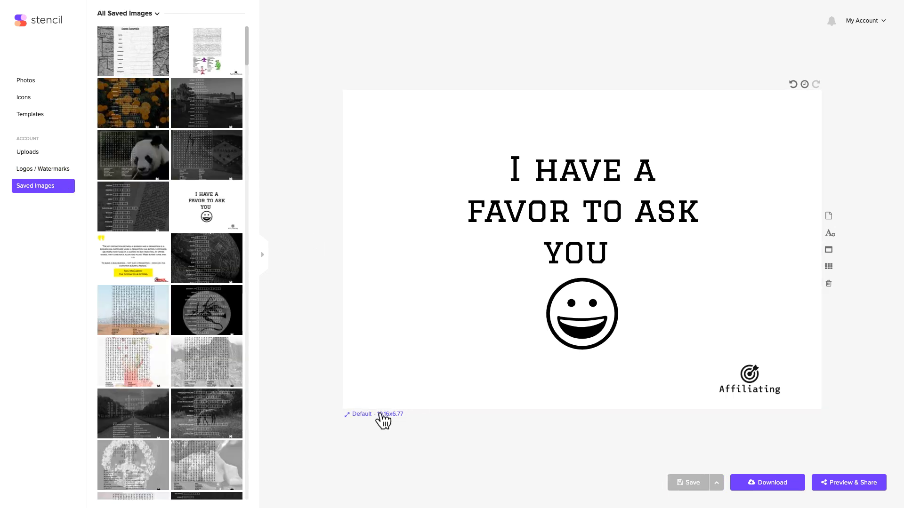
Step: Resize the loaded image to the social Pinterest preset (5.08x7.62)
{"action": "left_click", "coordinate": [382, 415]}
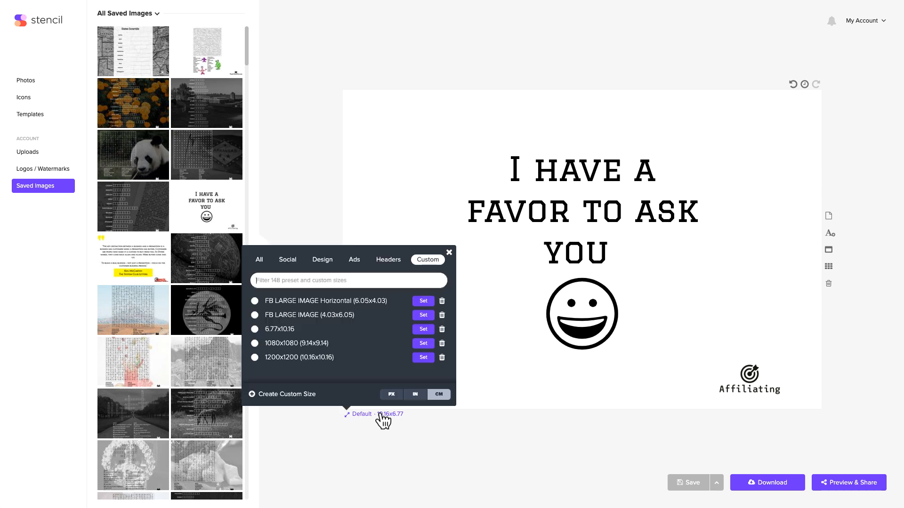
{"action": "left_click", "coordinate": [288, 261]}
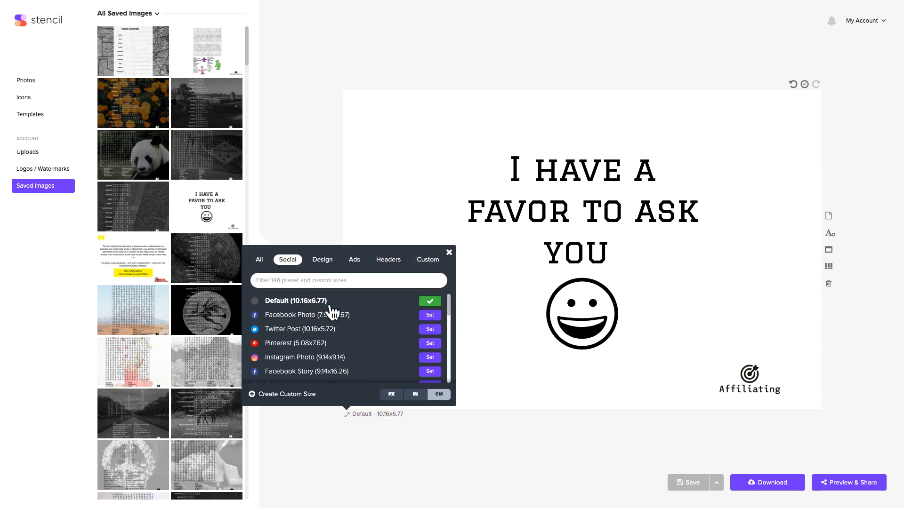
{"action": "left_click", "coordinate": [304, 345]}
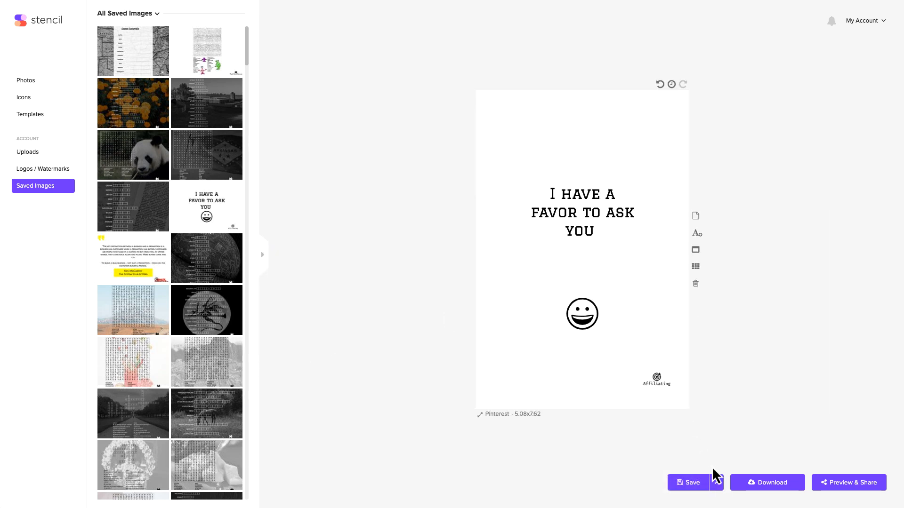
Step: Examine the additional save options and the download settings, and close them without downloading the image
{"action": "left_click", "coordinate": [716, 484]}
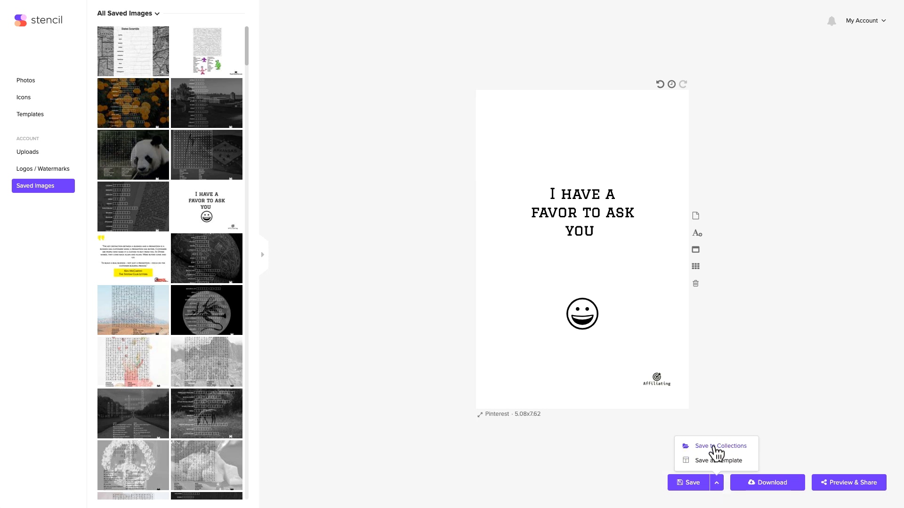
{"action": "left_click", "coordinate": [773, 485]}
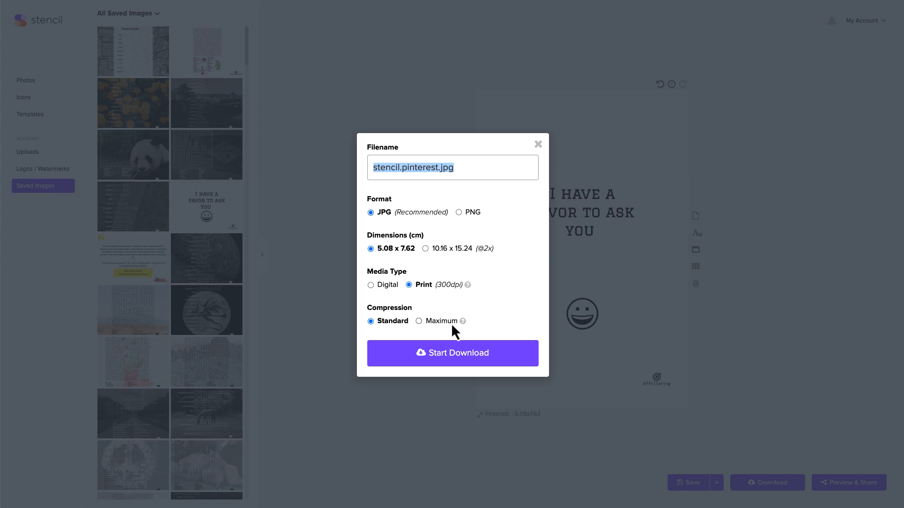
{"action": "mouse_move", "coordinate": [463, 321]}
{"action": "left_click", "coordinate": [537, 144]}
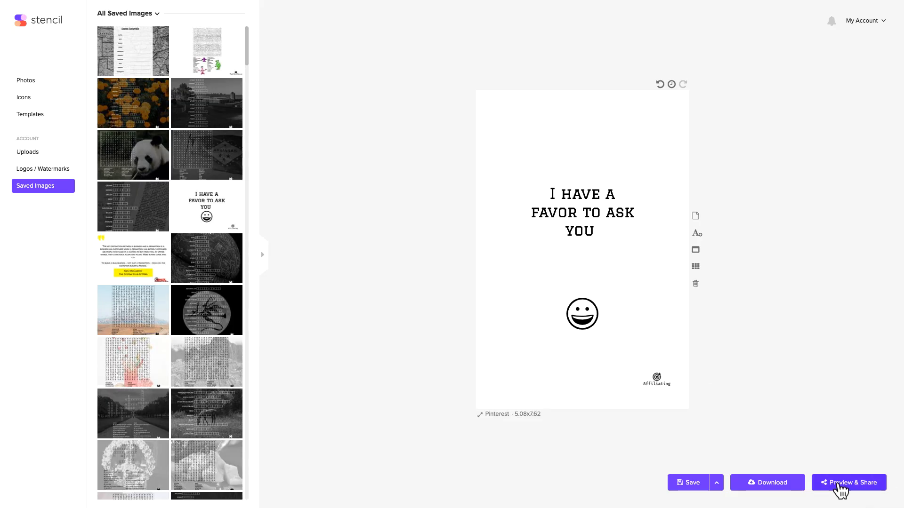
Step: Preview the image's sharing options for direct link, Buffer, email, Instagram, Pinterest, Twitter and Facebook
{"action": "left_click", "coordinate": [840, 485]}
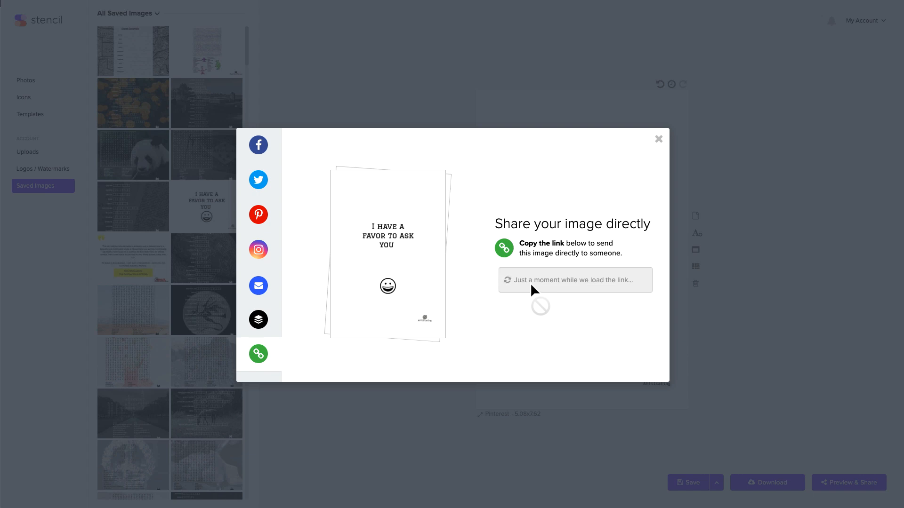
{"action": "left_click", "coordinate": [258, 320]}
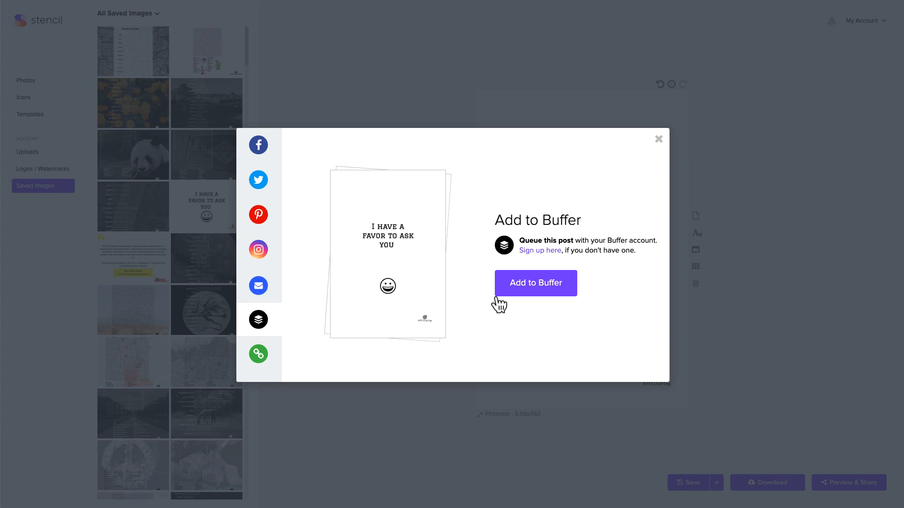
{"action": "left_click", "coordinate": [261, 286]}
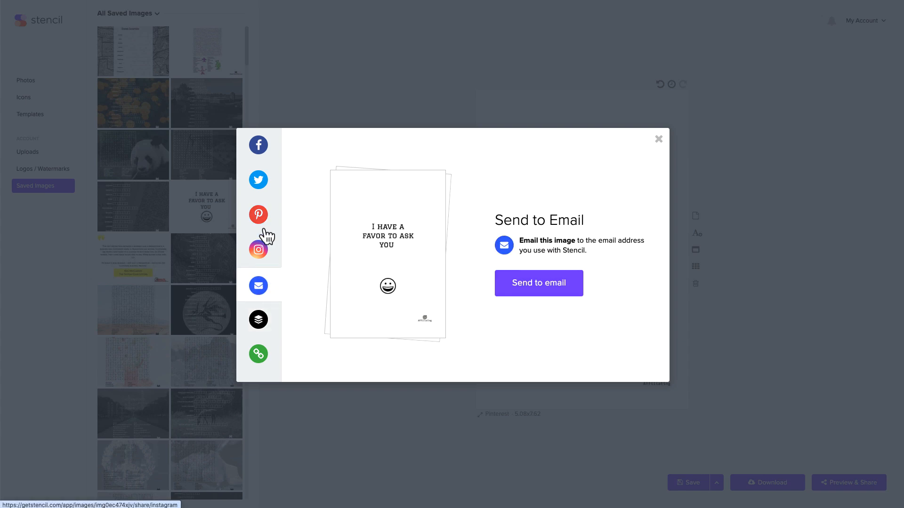
{"action": "left_click", "coordinate": [260, 249]}
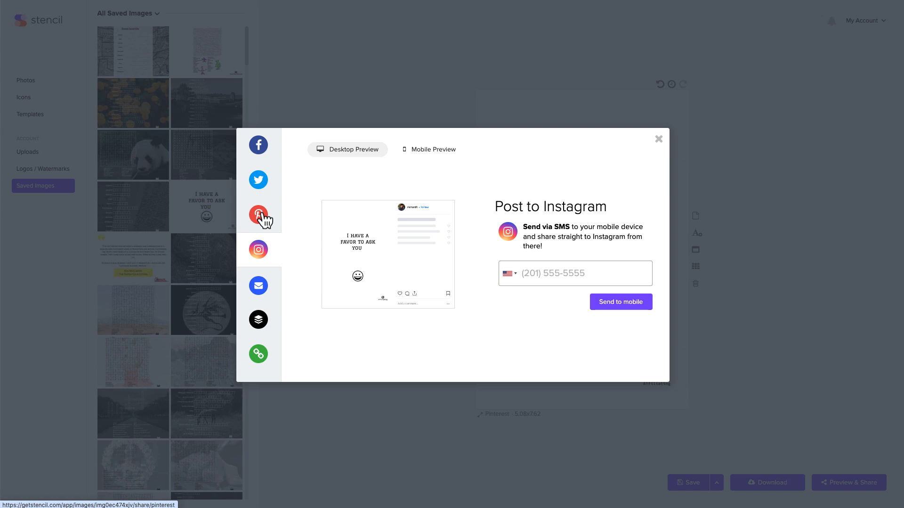
{"action": "left_click", "coordinate": [264, 217]}
{"action": "left_click", "coordinate": [260, 181]}
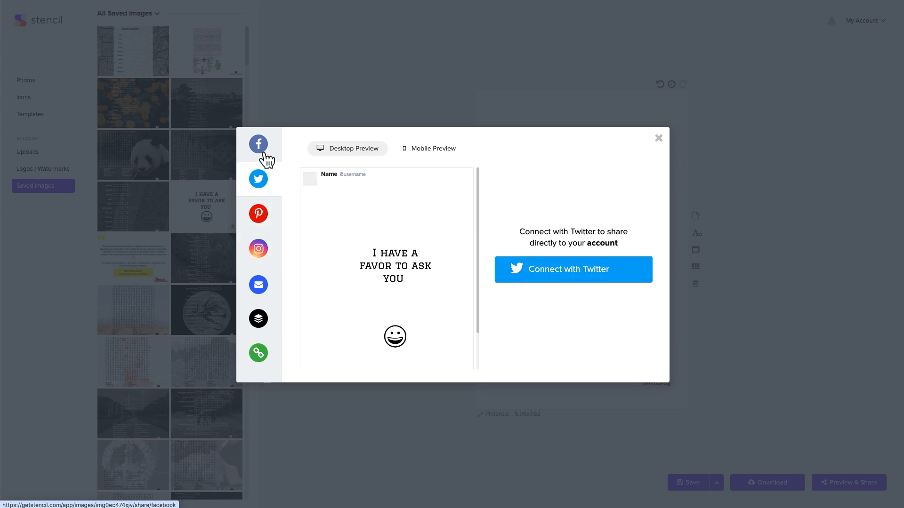
{"action": "left_click", "coordinate": [259, 145]}
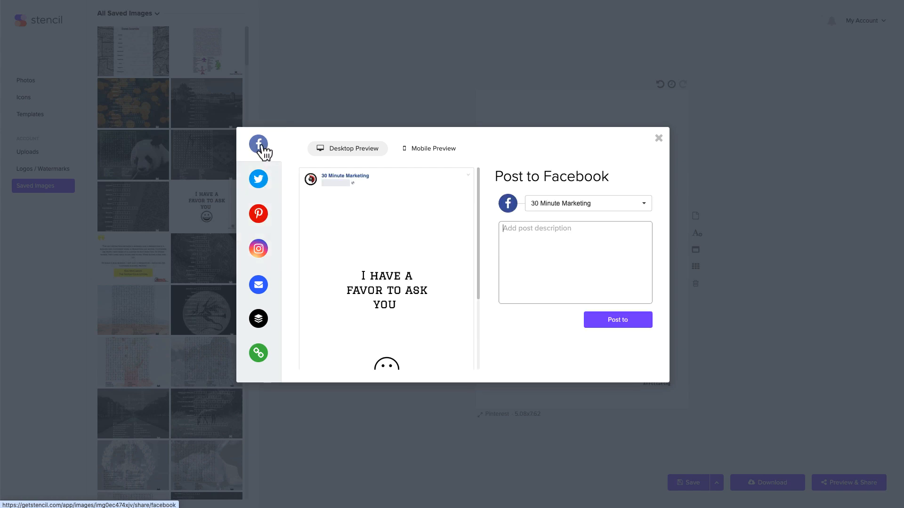